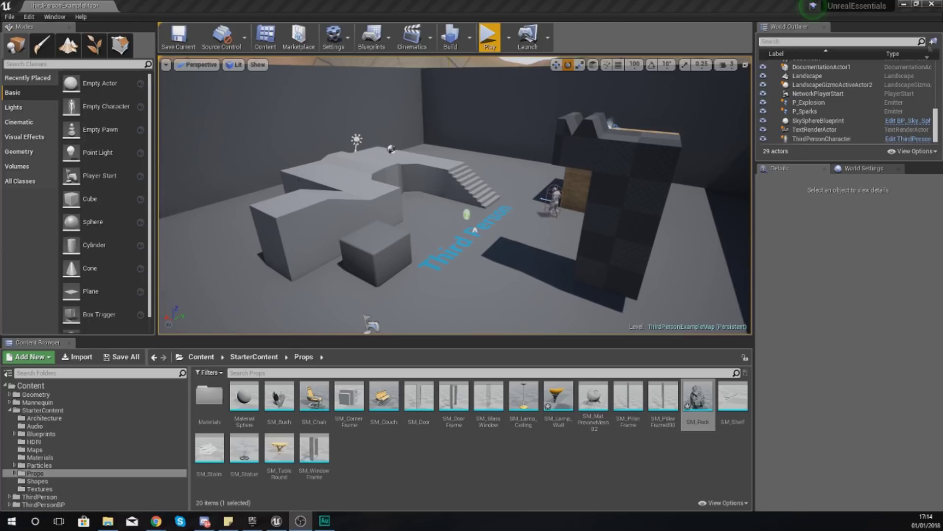
# Switch to Chrome, look over the Google image results for 3D models, and close the browser.
pyautogui.hotkey('alt', 'Tab')
pyautogui.scroll(6, 371, 66)
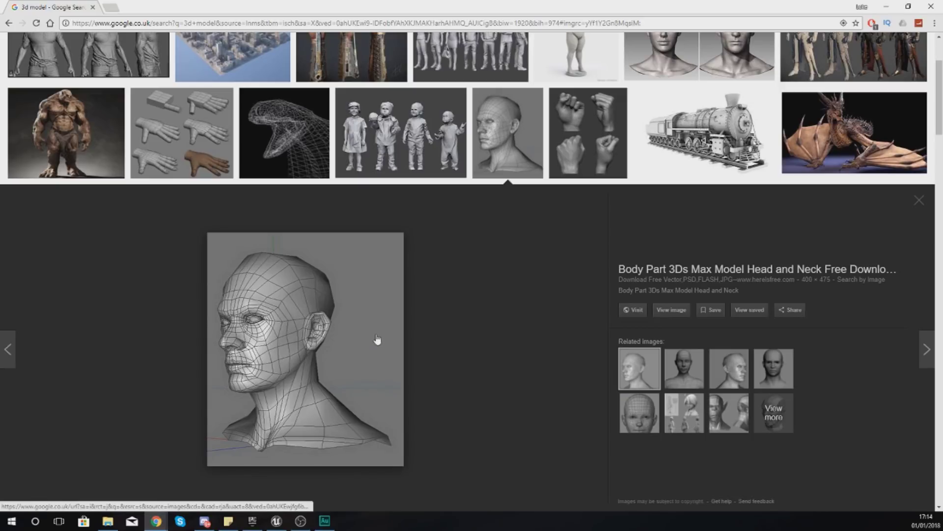
pyautogui.click(938, 5)
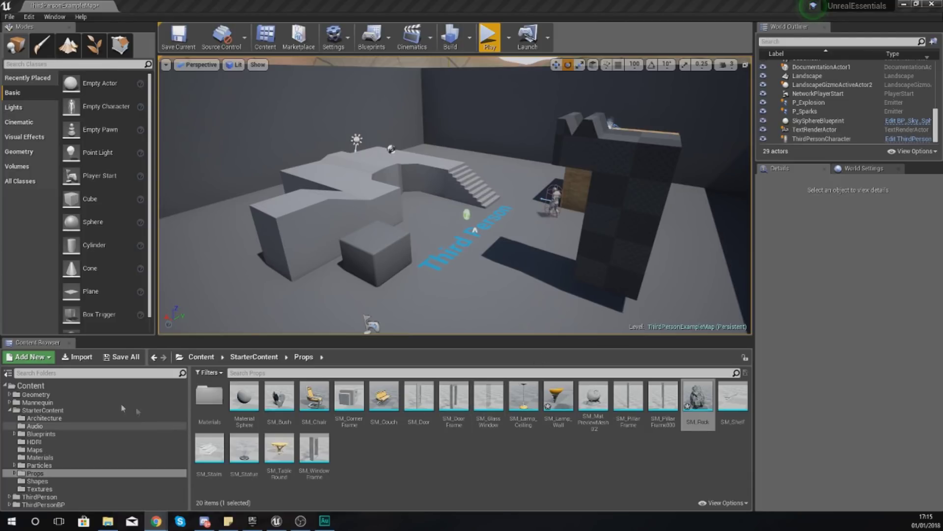
# Place the SM_TableRound mesh from the StarterContent Props folder on the floor beside the Third Person text.
pyautogui.click(86, 411)
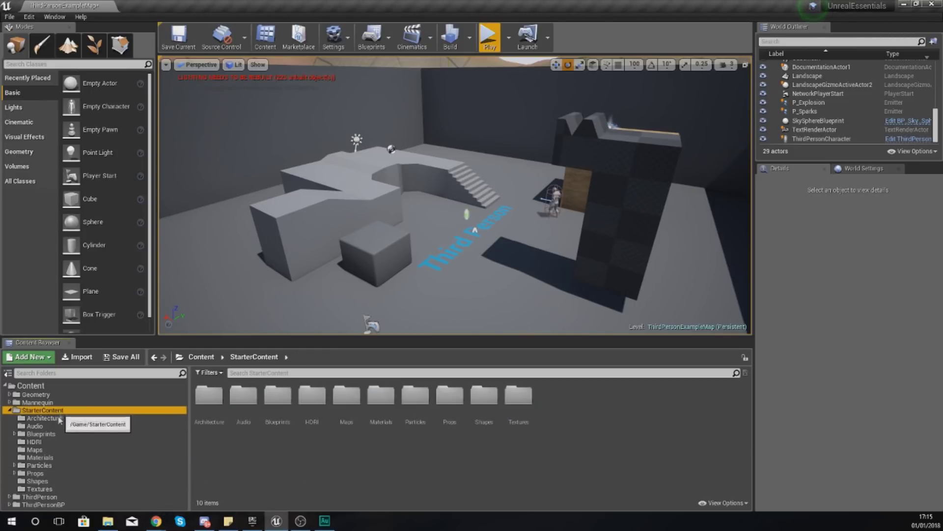
pyautogui.click(36, 473)
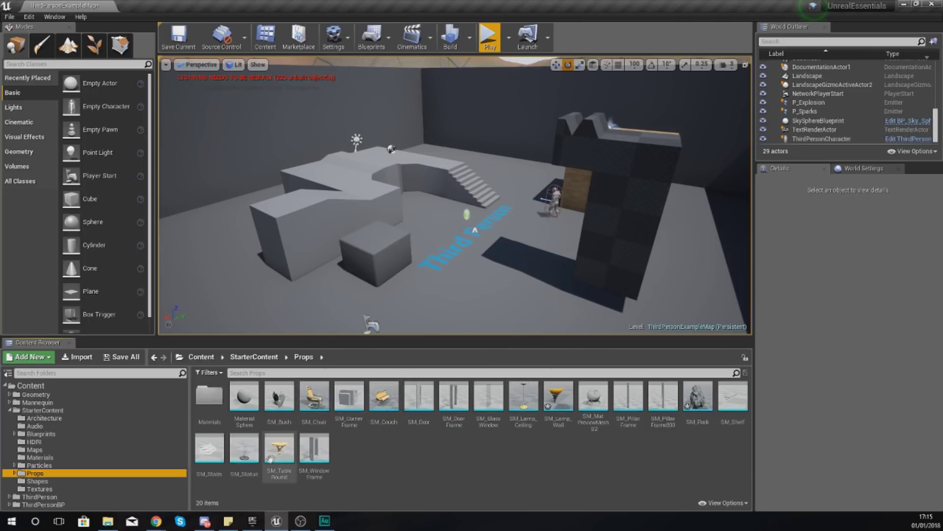
pyautogui.click(277, 455)
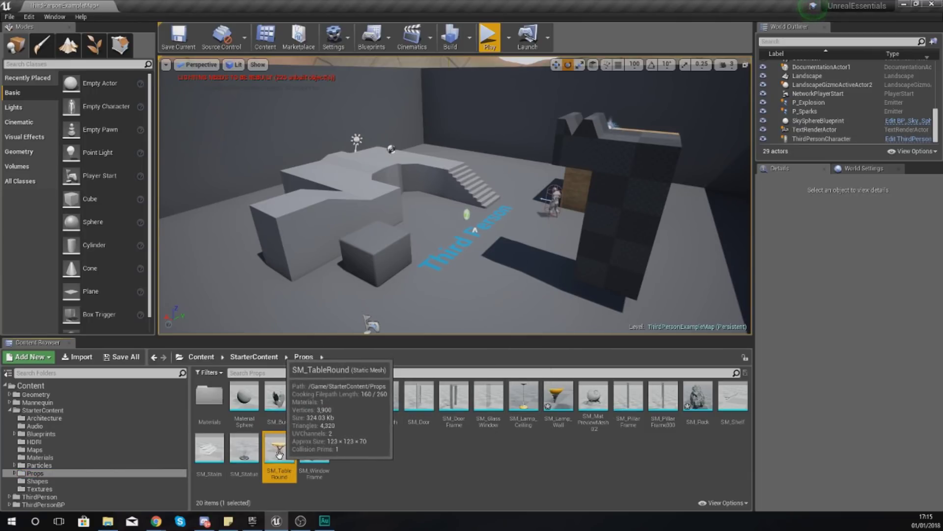
pyautogui.moveTo(512, 239)
pyautogui.mouseDown(button='right')
pyautogui.moveTo(513, 268)
pyautogui.moveTo(540, 262)
pyautogui.moveTo(500, 245)
pyautogui.mouseUp(button='right')
pyautogui.press('w')
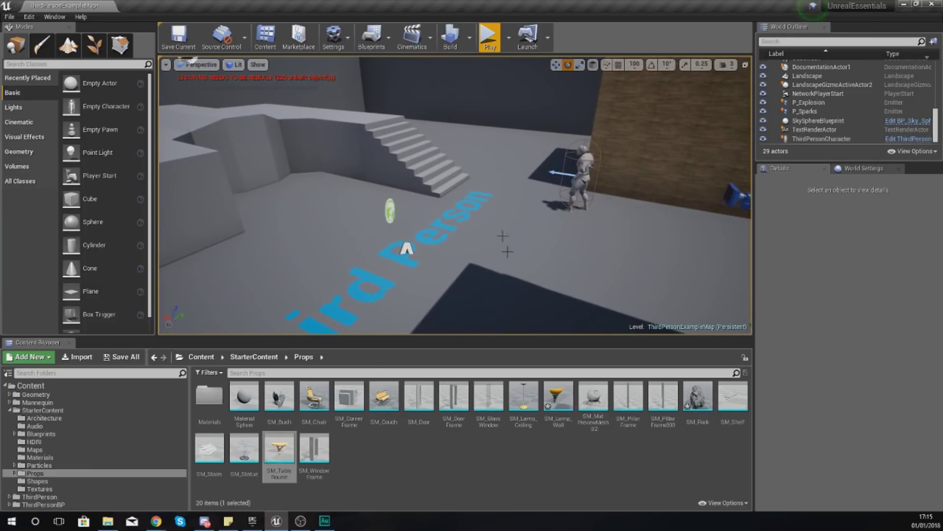
pyautogui.click(294, 433)
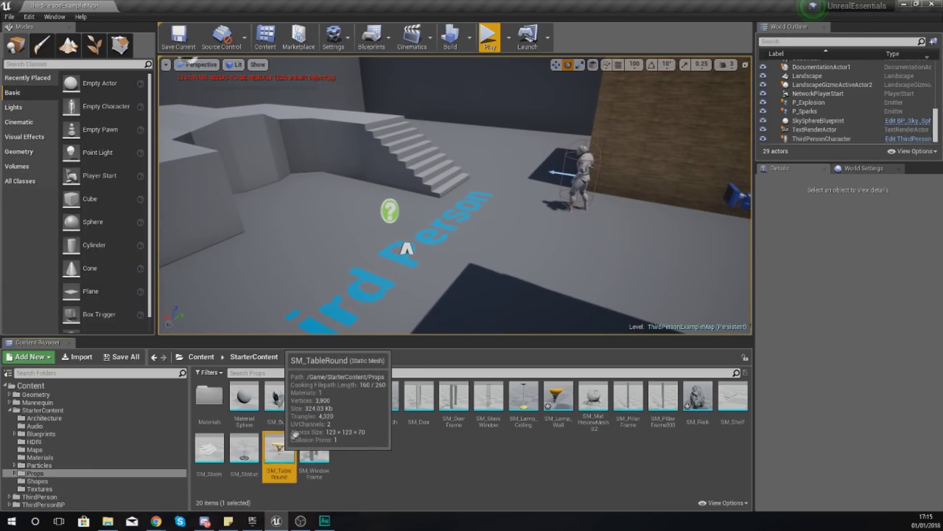
pyautogui.moveTo(294, 433); pyautogui.dragTo(478, 248)
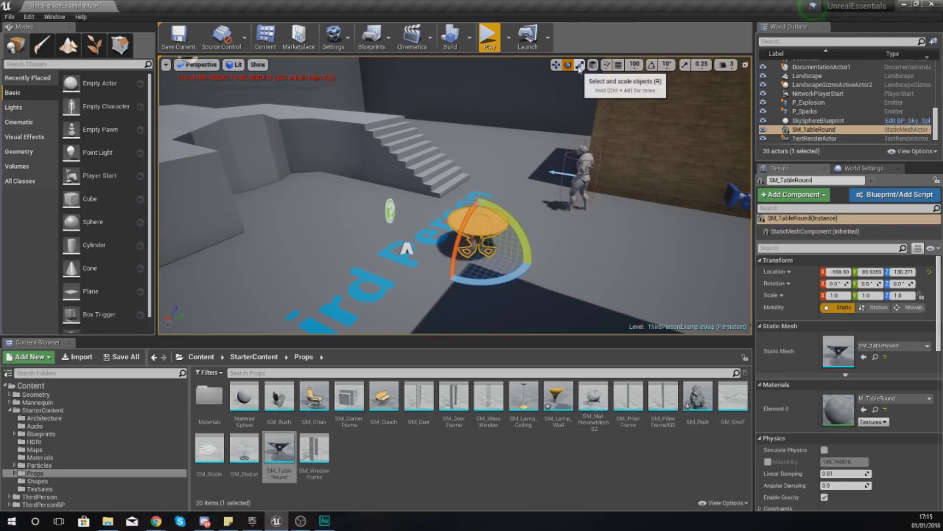
# Move the round table across the floor to about X -652, Y 160 and rotate it about 38° around Z.
pyautogui.click(557, 67)
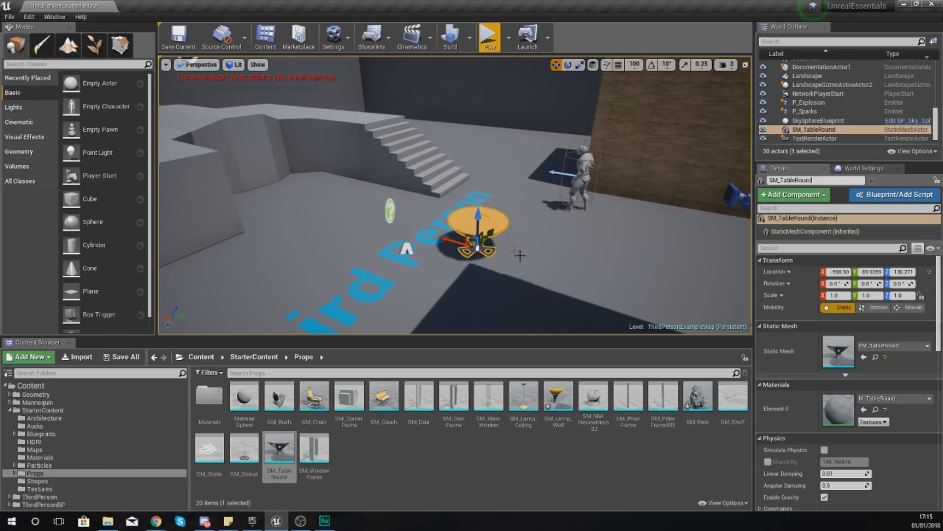
pyautogui.moveTo(456, 243); pyautogui.dragTo(519, 238)
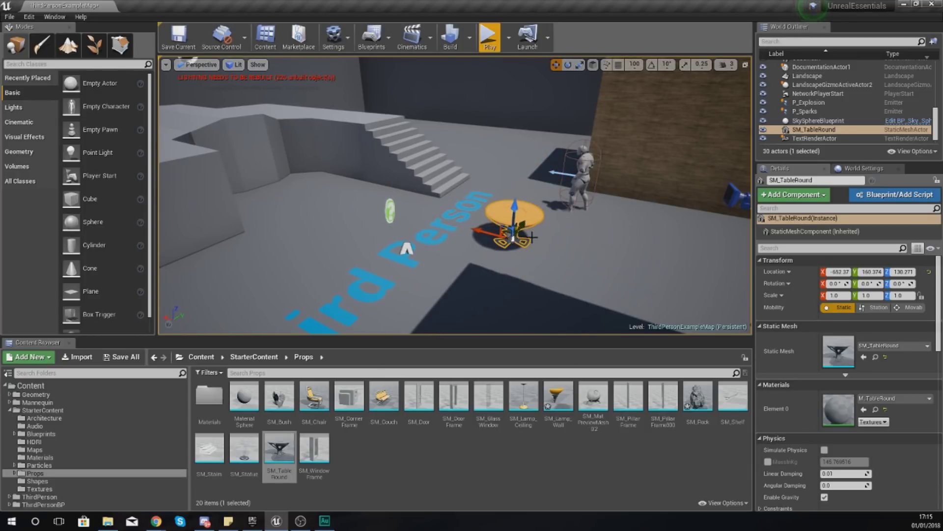
pyautogui.click(568, 65)
pyautogui.moveTo(546, 264); pyautogui.dragTo(515, 275)
# Scale the round table up uniformly to about 2.56 on all axes.
pyautogui.click(580, 65)
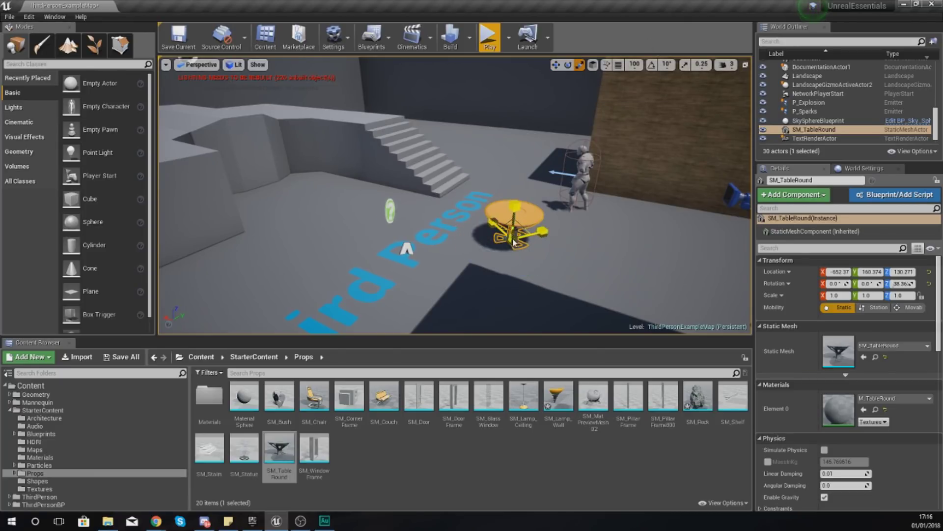
pyautogui.moveTo(515, 235); pyautogui.dragTo(536, 217)
pyautogui.moveTo(551, 249); pyautogui.dragTo(531, 248, button='right')
pyautogui.moveTo(638, 251); pyautogui.dragTo(538, 249, button='right')
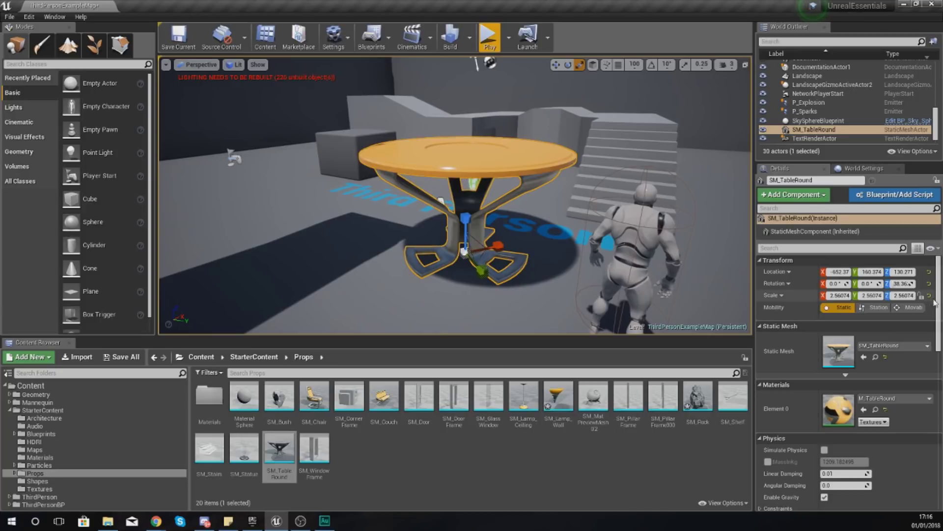
# Replace the table's static mesh with SM_MatPreviewMesh_02.
pyautogui.moveTo(934, 303); pyautogui.dragTo(933, 322)
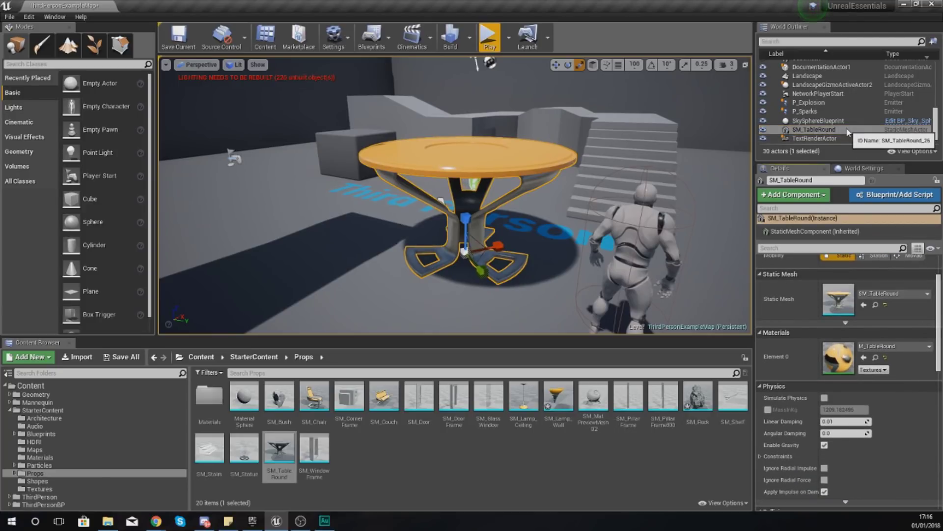
pyautogui.click(874, 293)
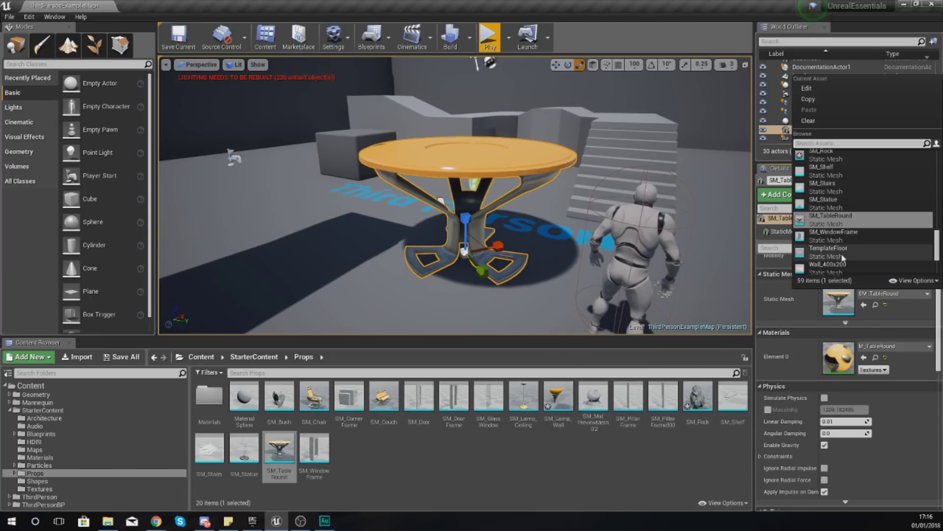
pyautogui.scroll(-2, 859, 237)
pyautogui.scroll(4, 860, 240)
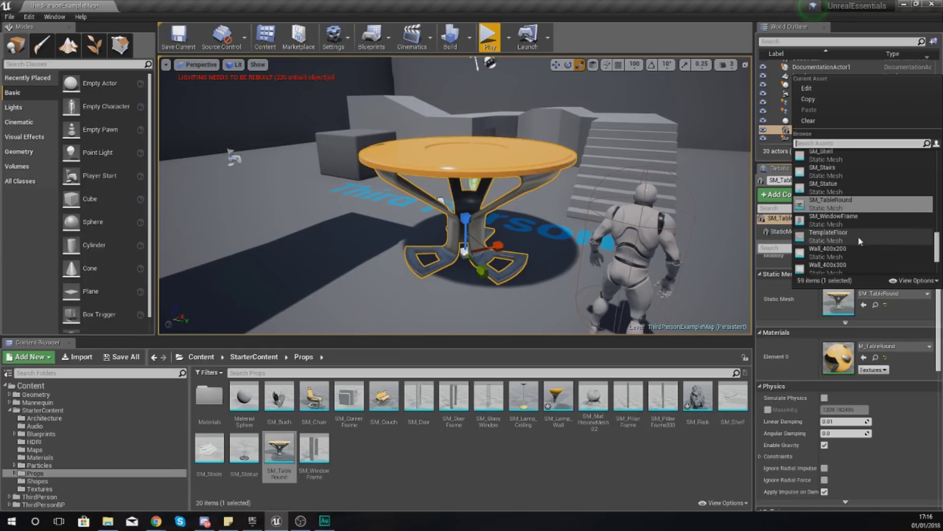
pyautogui.write('preview')
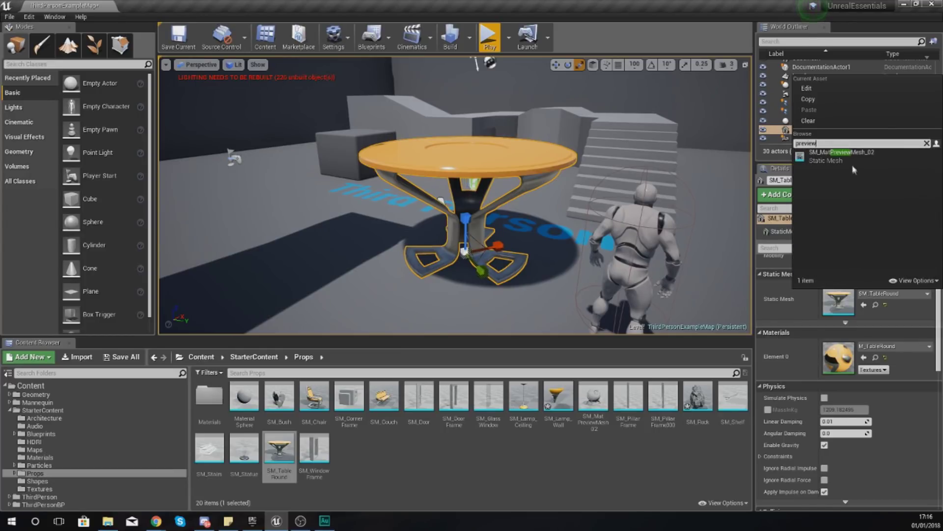
pyautogui.click(854, 158)
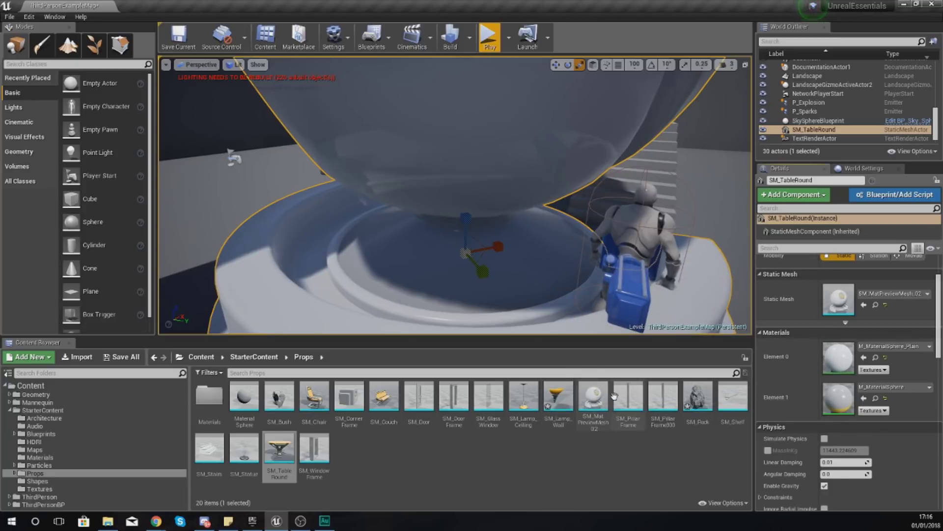
# Change the static mesh of the placed actor to SM_Rock.
pyautogui.press('s')
pyautogui.moveTo(521, 235); pyautogui.dragTo(437, 211, button='right')
pyautogui.press('d')
pyautogui.press('s')
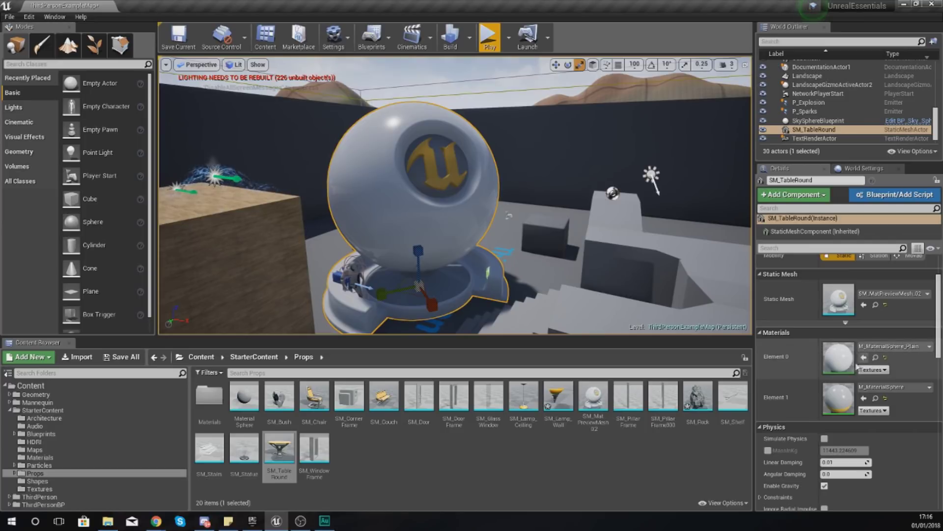
pyautogui.click(697, 418)
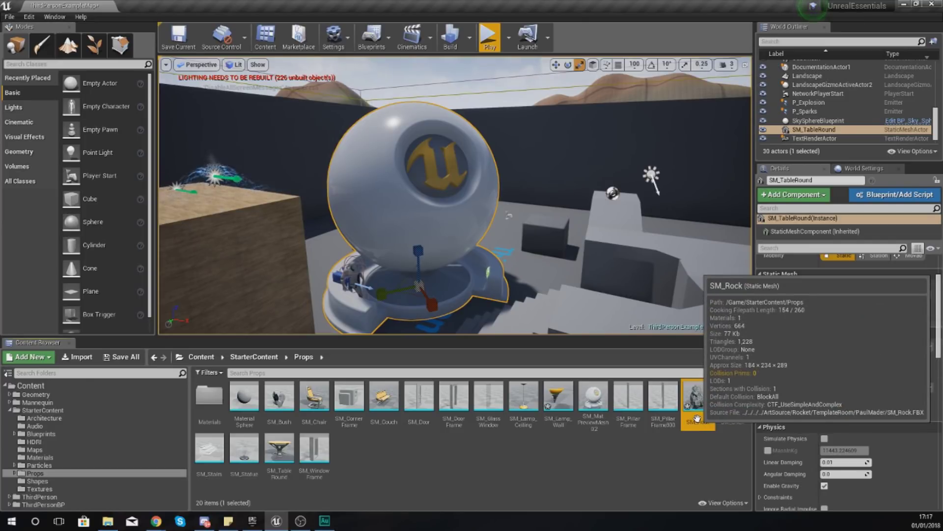
pyautogui.scroll(1, 835, 334)
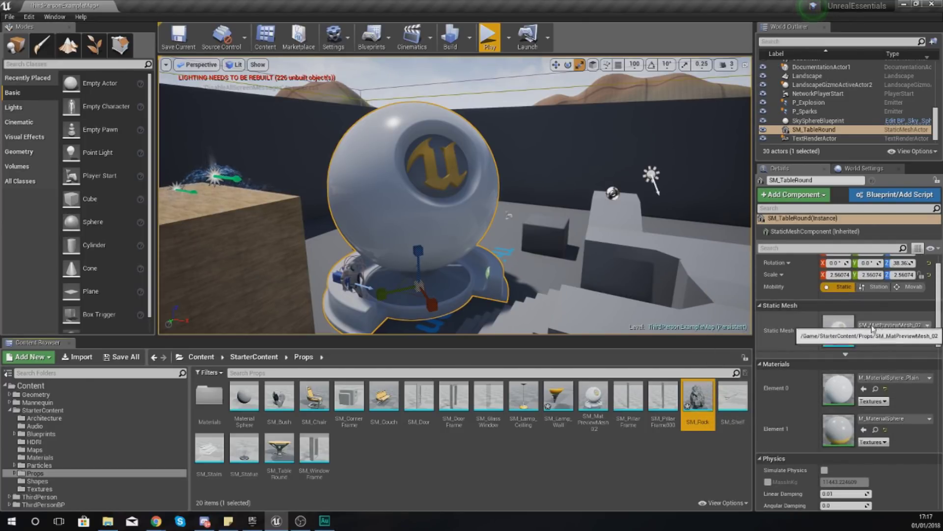
pyautogui.click(870, 328)
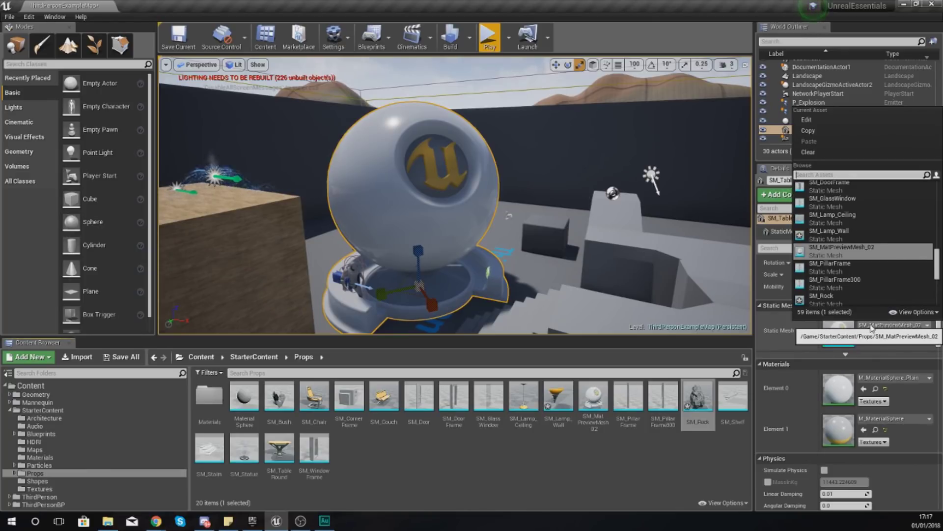
pyautogui.write('rock')
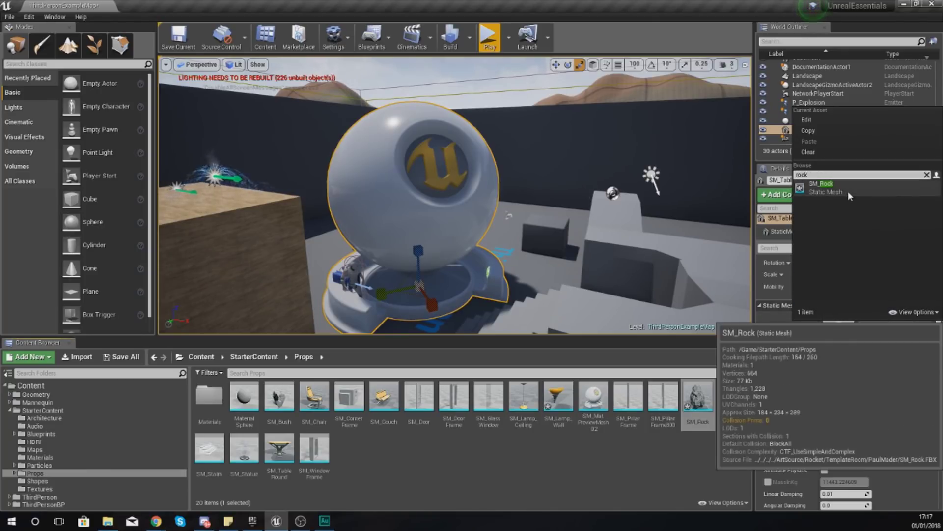
pyautogui.click(849, 196)
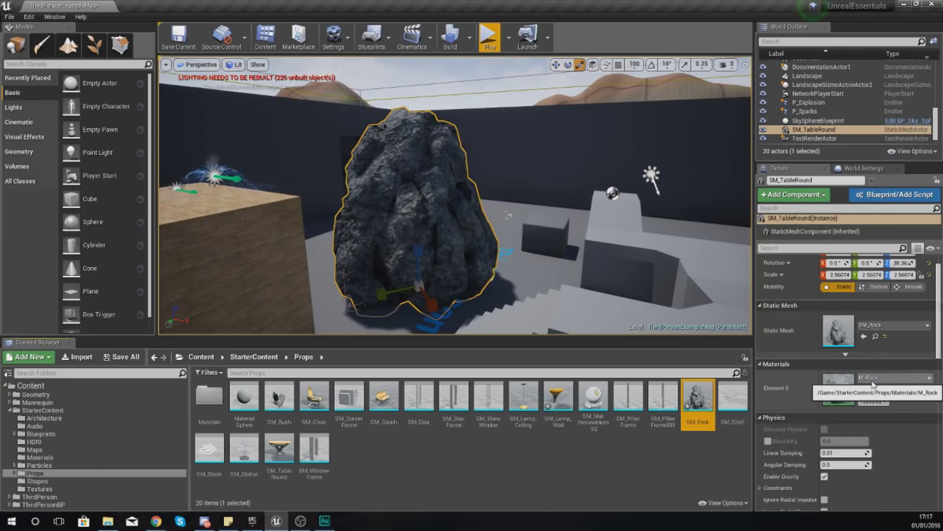
# Assign the M_Metal_Gold material to Element 0 of the rock.
pyautogui.moveTo(496, 273); pyautogui.dragTo(476, 290, button='right')
pyautogui.press('s')
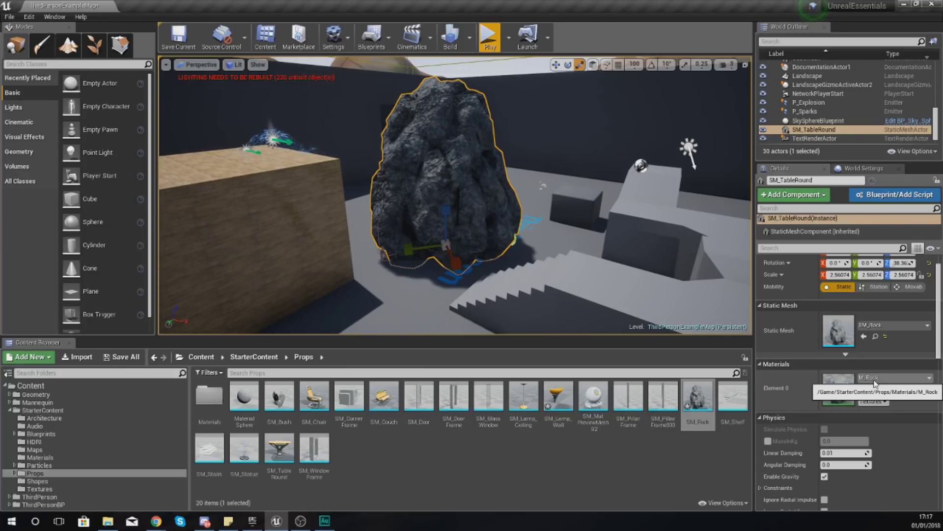
pyautogui.click(874, 380)
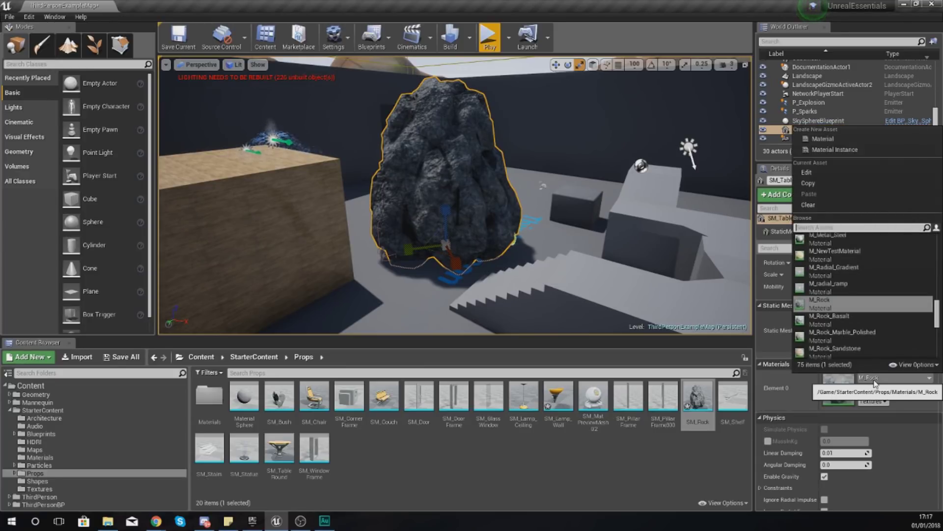
pyautogui.click(874, 381)
pyautogui.click(873, 379)
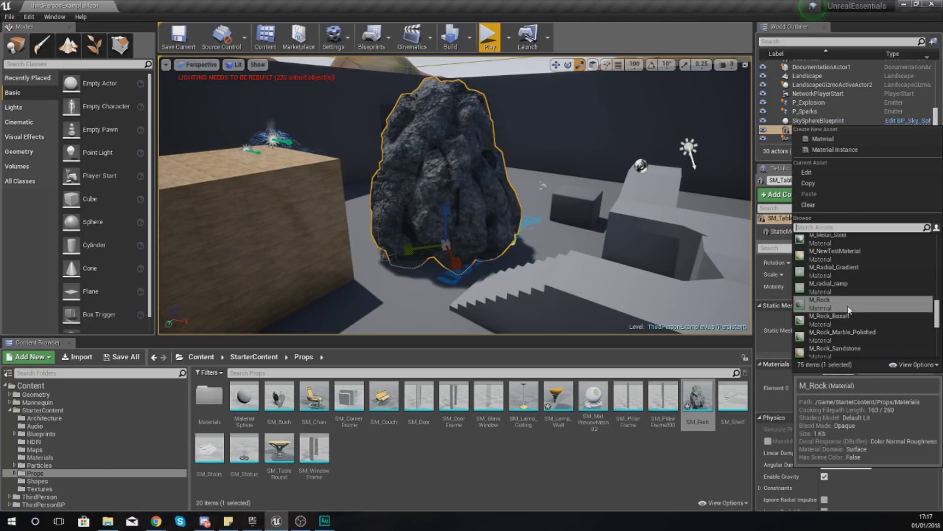
pyautogui.write('gold')
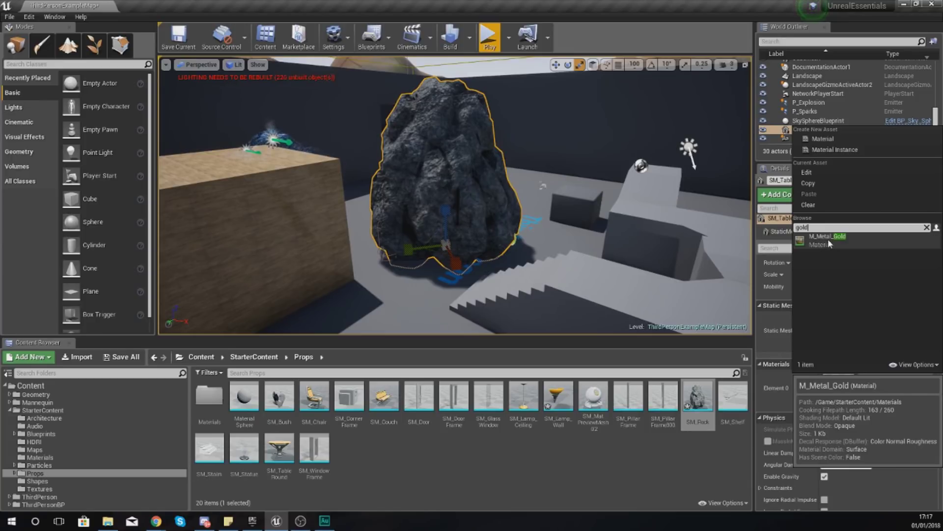
pyautogui.click(827, 239)
# Change the rock's Element 0 material to M_Metal_Steel.
pyautogui.press('d')
pyautogui.moveTo(487, 218); pyautogui.dragTo(300, 221, button='right')
pyautogui.keyDown('alt'); pyautogui.moveTo(403, 215); pyautogui.dragTo(468, 224); pyautogui.keyUp('alt')
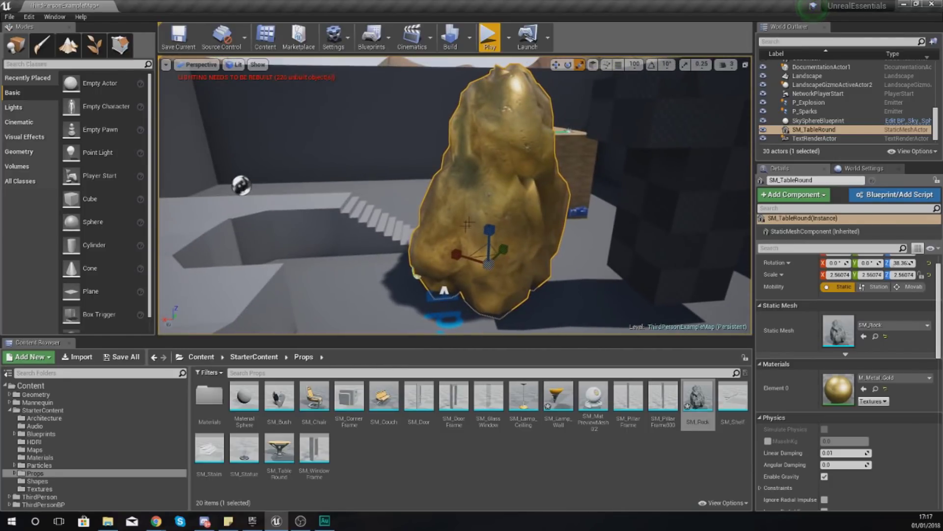
pyautogui.click(894, 377)
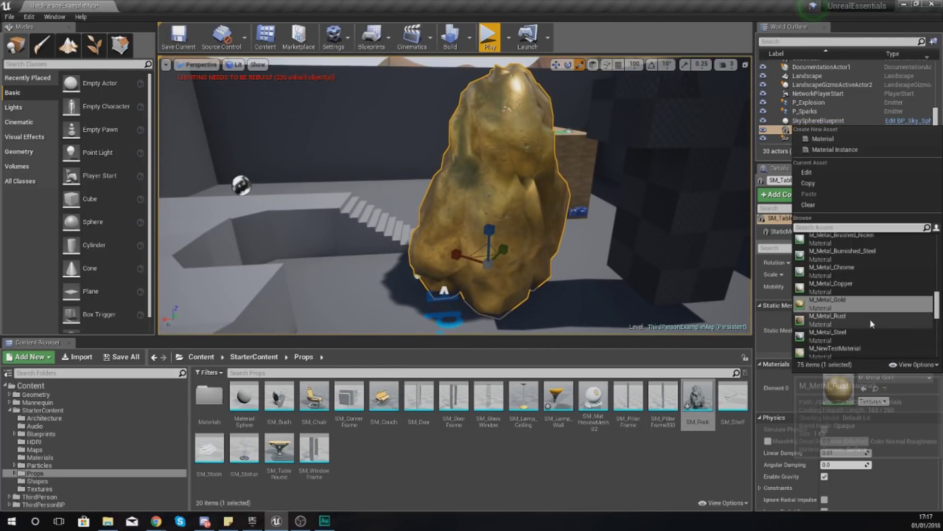
pyautogui.click(857, 332)
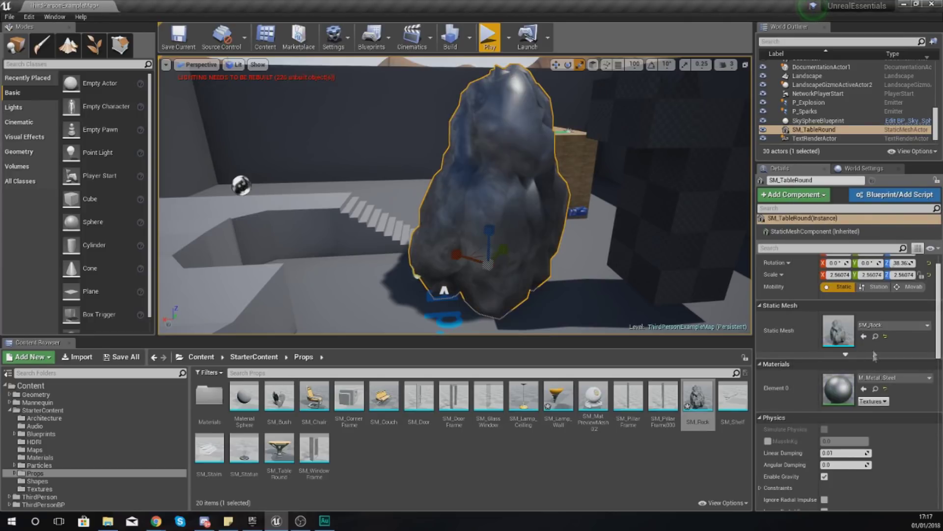
# Try SM_Stairs as the actor's static mesh and undo the swap.
pyautogui.click(880, 326)
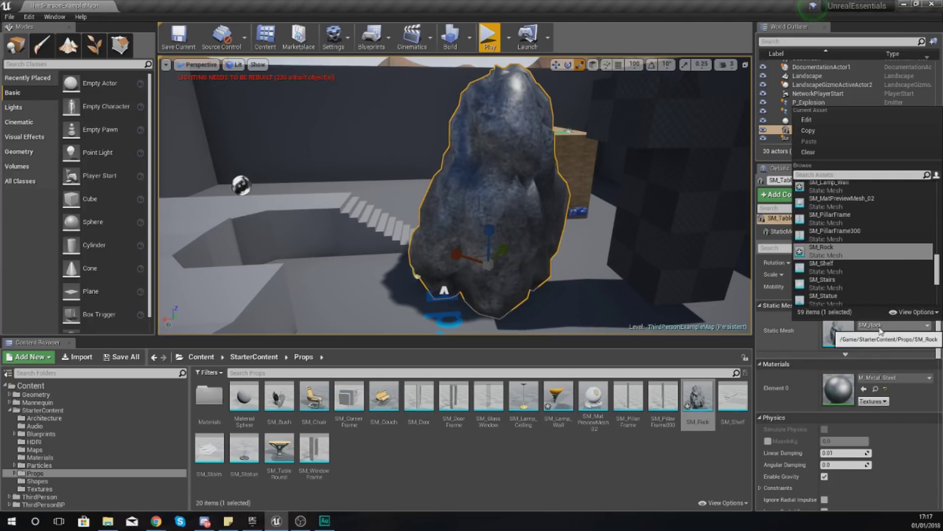
pyautogui.click(846, 270)
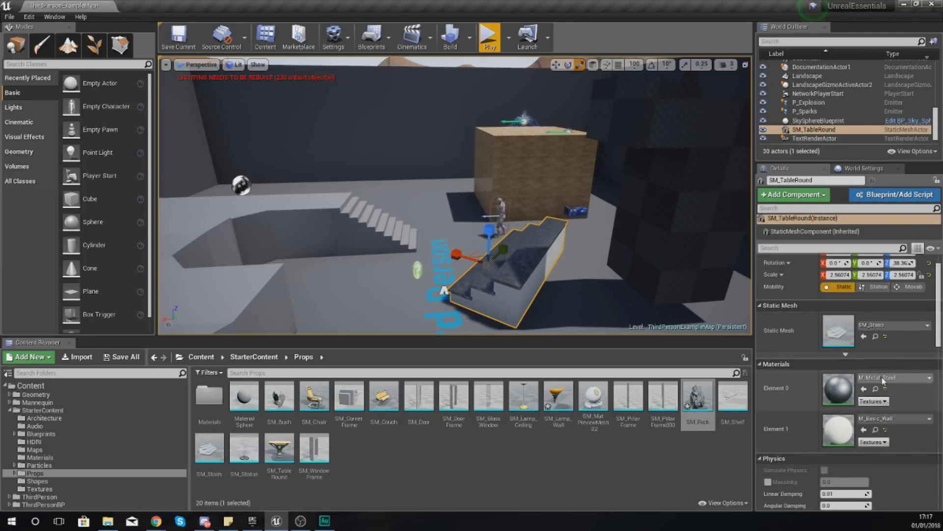
pyautogui.hotkey('ctrl', 'z')
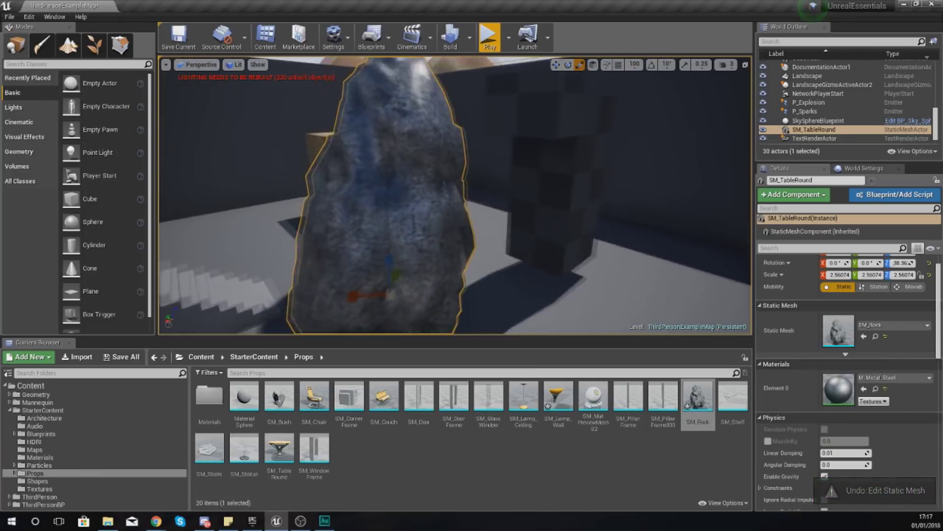
# Examine the rock's Physics and Collision settings.
pyautogui.moveTo(608, 272); pyautogui.dragTo(589, 272, button='right')
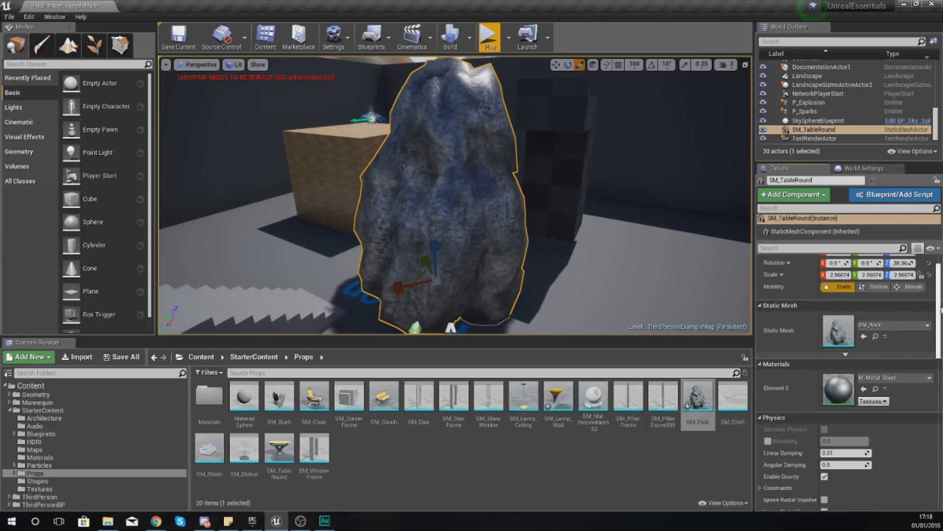
pyautogui.scroll(-5, 940, 308)
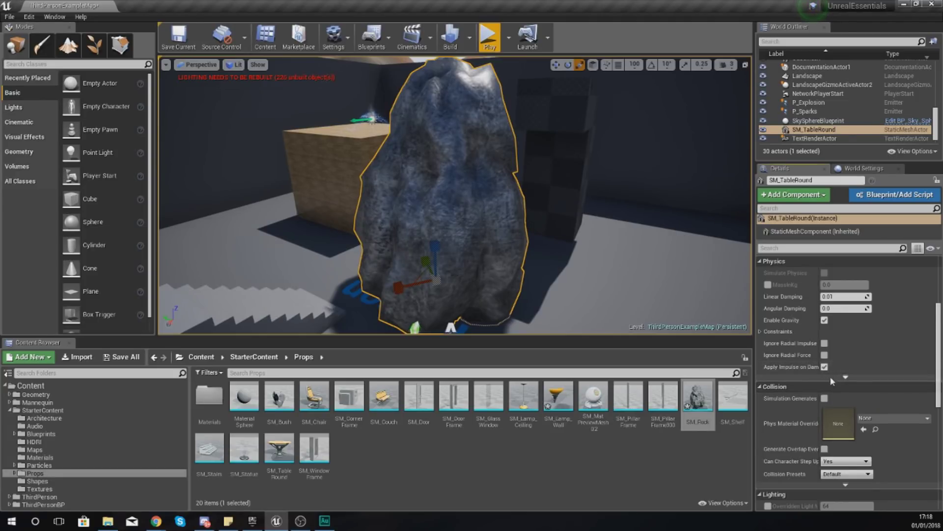
# Play-test the level by running the character into the large rock, and end the play session.
pyautogui.scroll(-2, 783, 342)
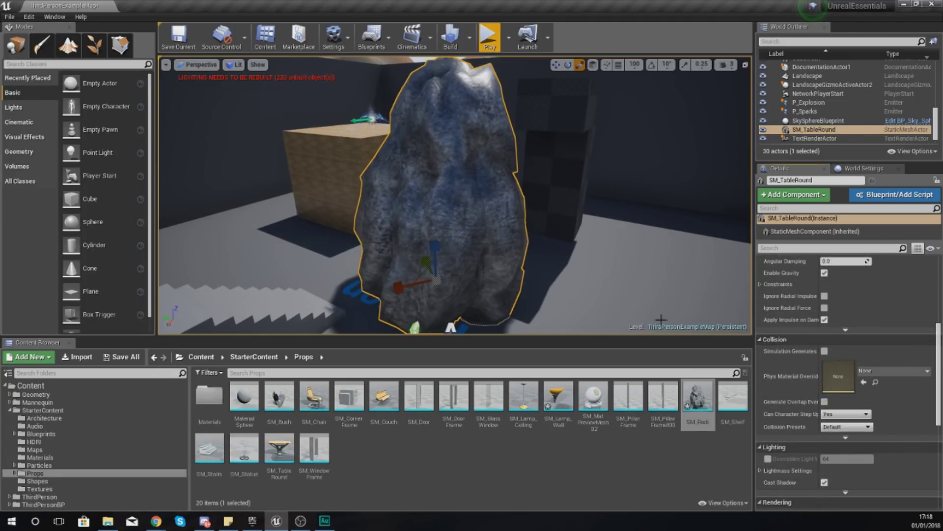
pyautogui.click(490, 37)
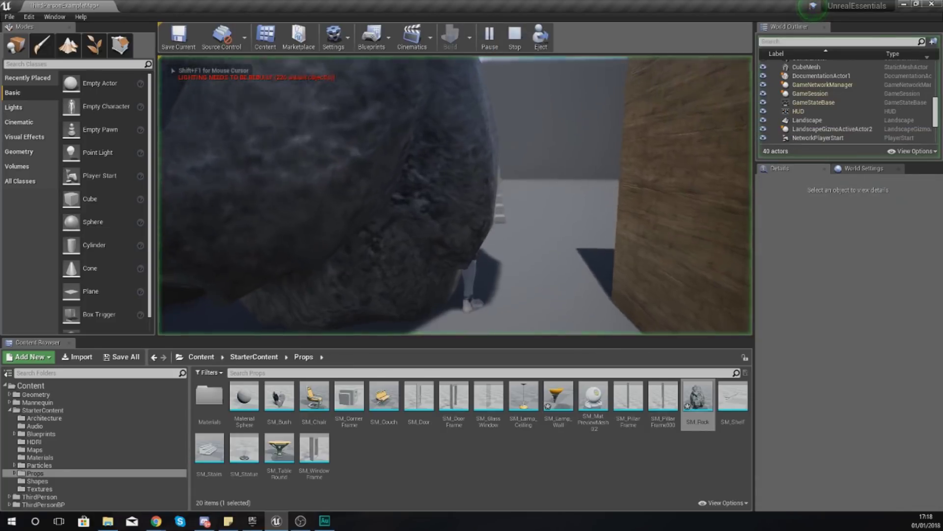
pyautogui.press('w')
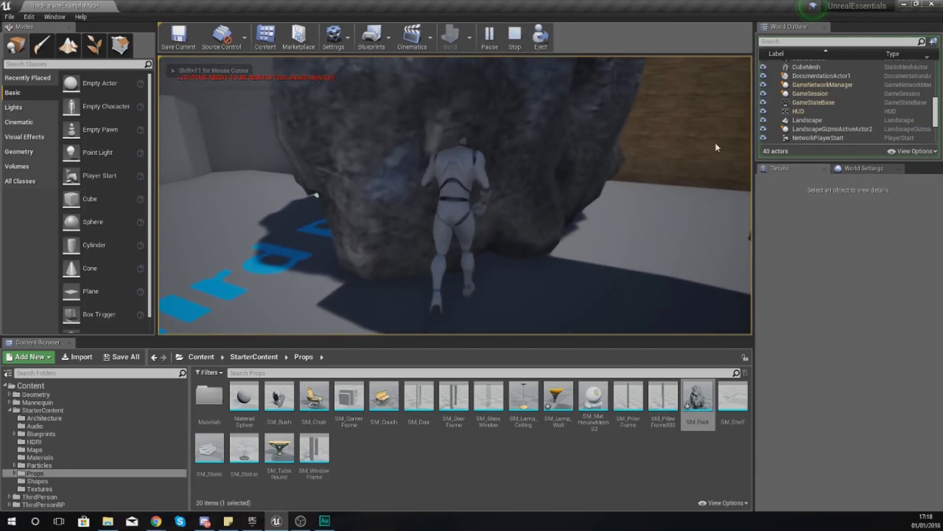
pyautogui.press('Escape')
# Set the large rock's Collision Presets to BlockAll.
pyautogui.click(485, 193)
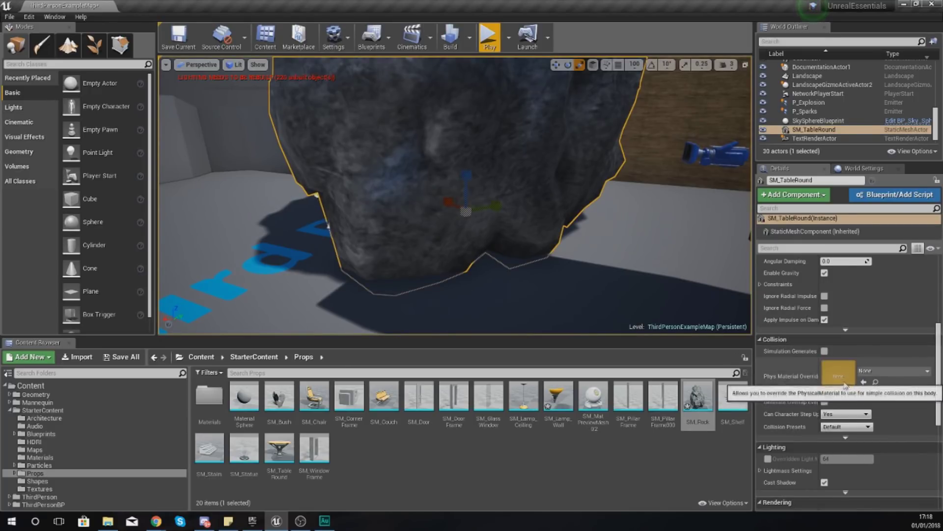
pyautogui.click(841, 427)
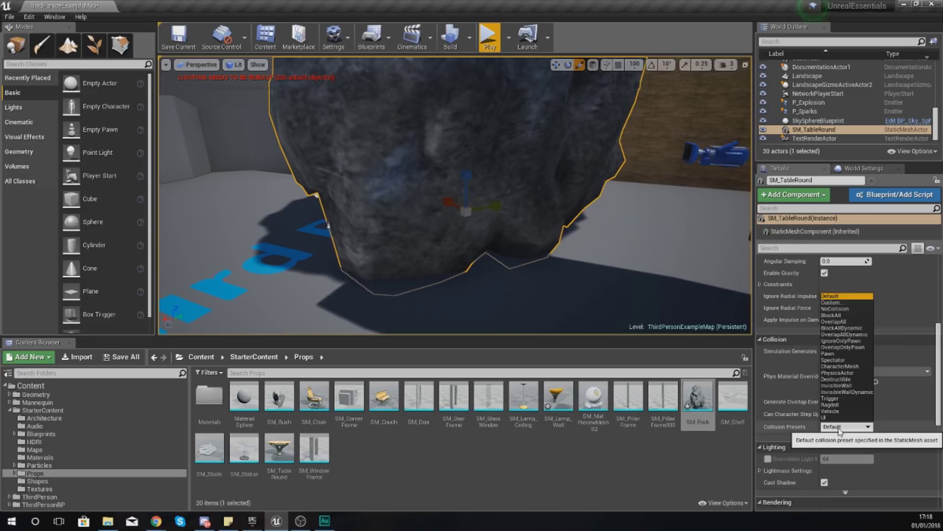
pyautogui.click(838, 315)
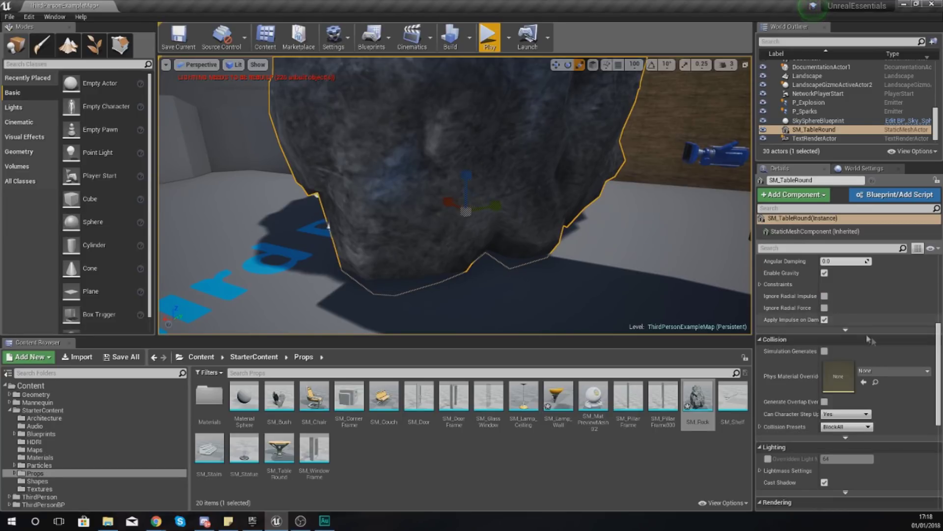
# Play-test the rock's BlockAll preset by running the character into it from several sides.
pyautogui.click(490, 37)
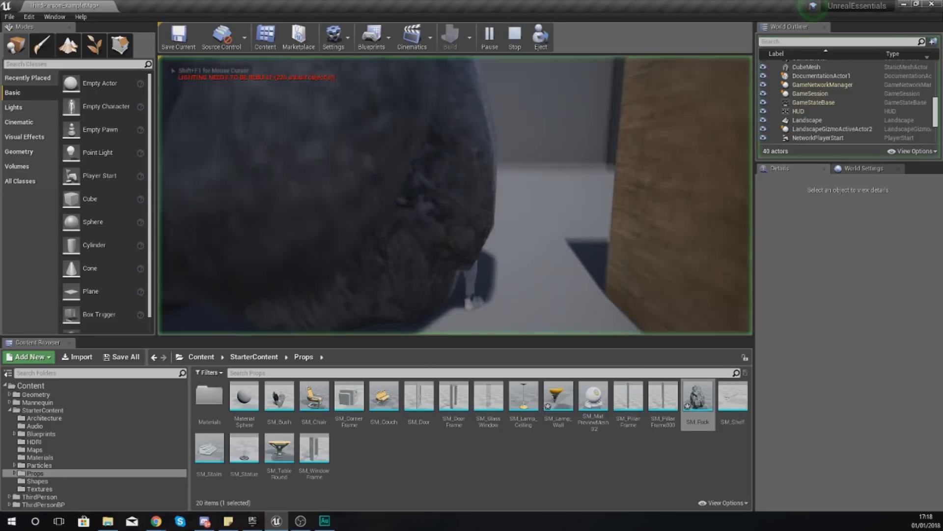
pyautogui.press('w')
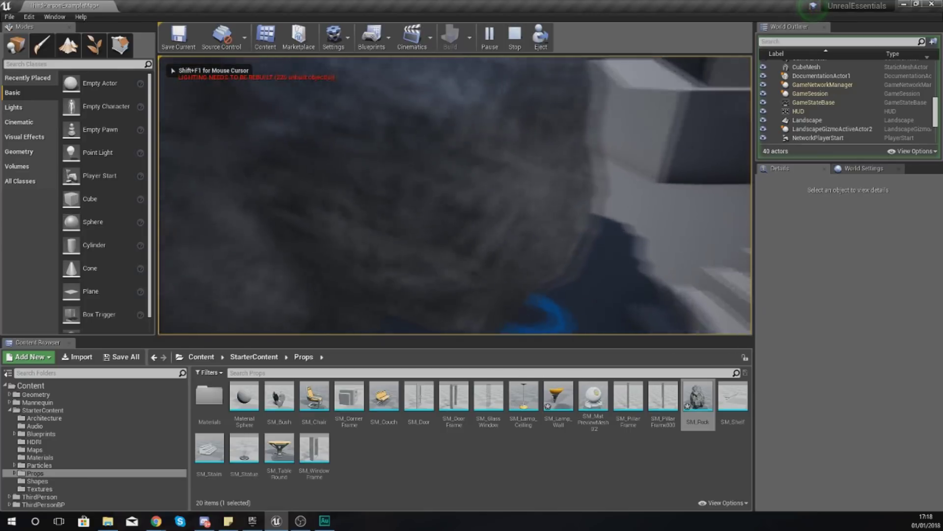
pyautogui.press('s')
pyautogui.press('w')
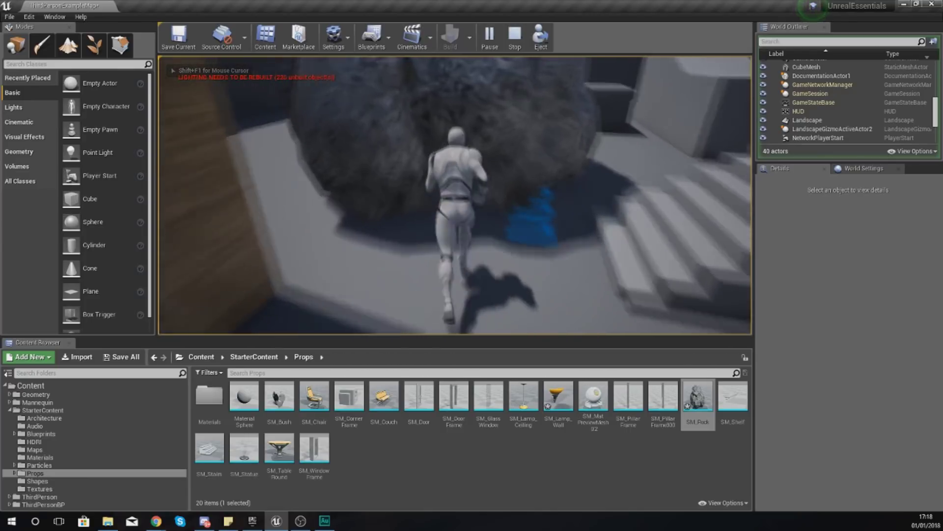
pyautogui.press('s')
pyautogui.press('w')
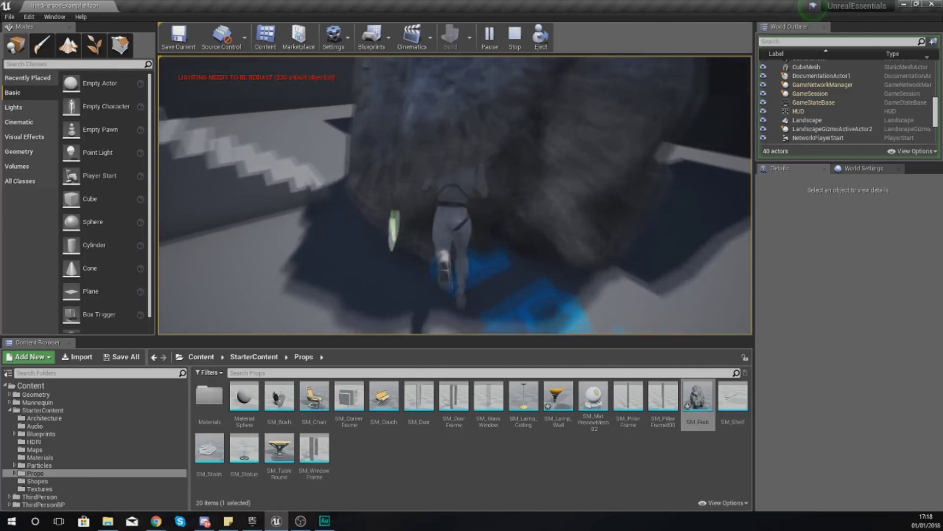
pyautogui.press('s')
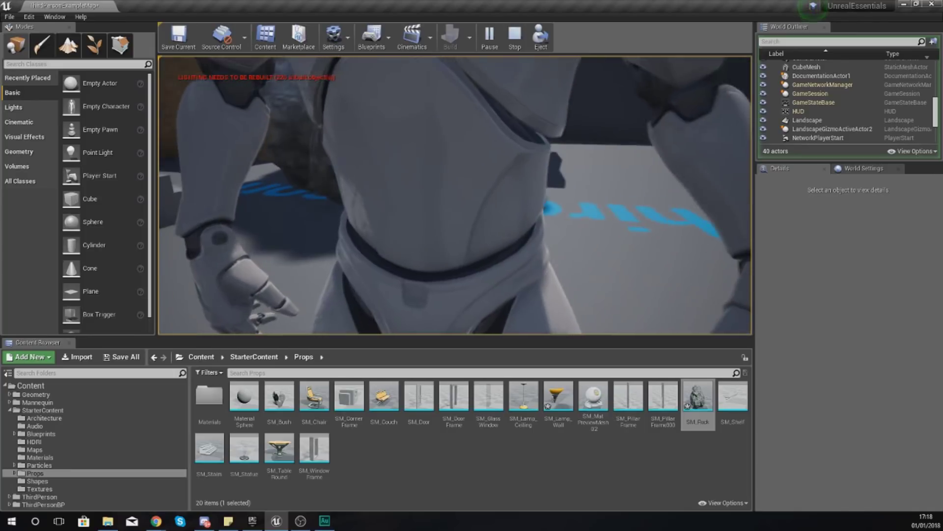
pyautogui.press('w')
pyautogui.press('Escape')
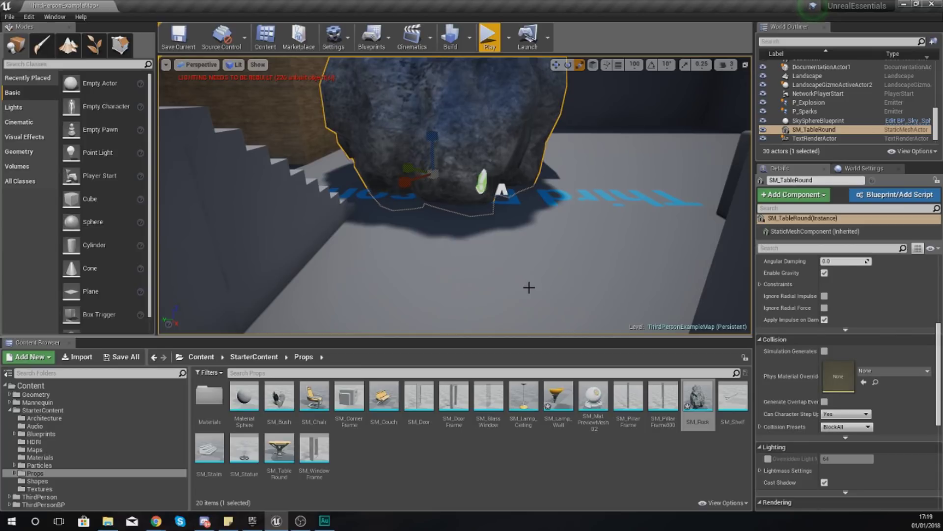
# Open the SM_Rock asset in the mesh editor and add a 26DOP simplified collision to it.
pyautogui.doubleClick(695, 393)
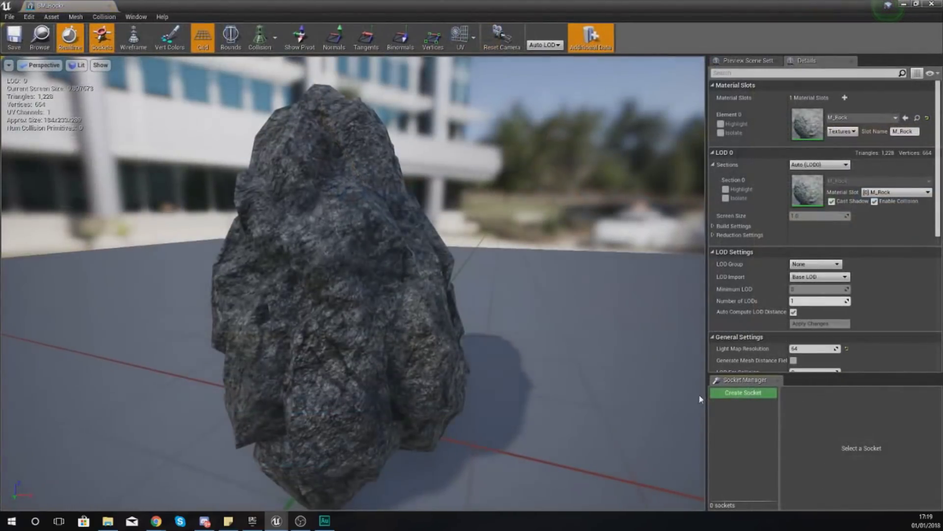
pyautogui.click(928, 6)
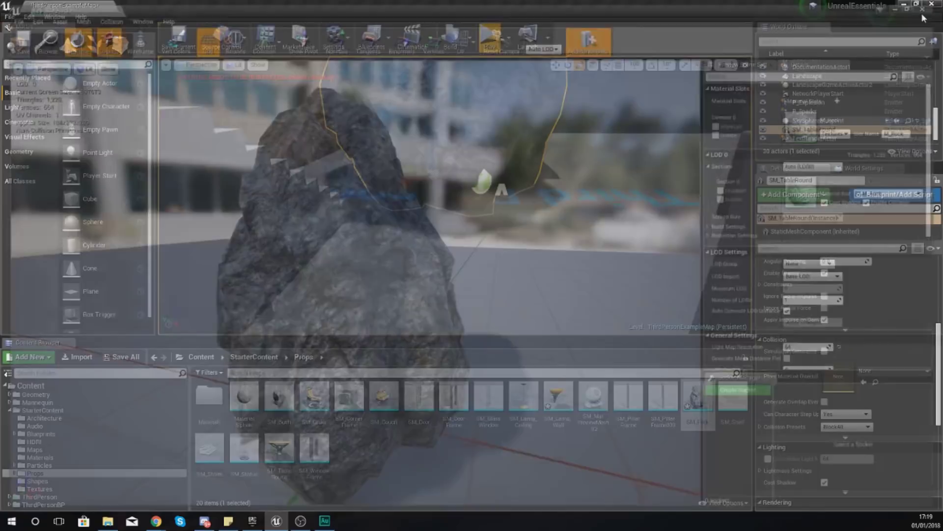
pyautogui.doubleClick(705, 405)
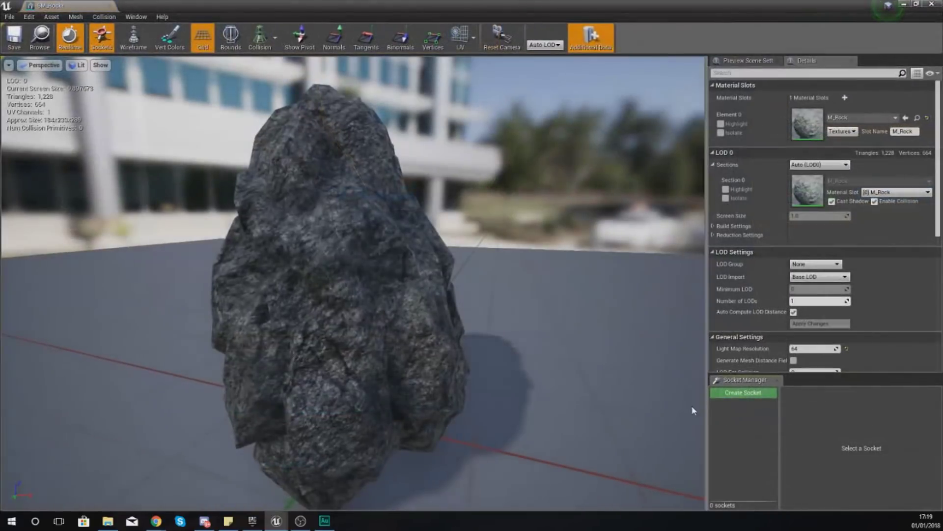
pyautogui.click(107, 17)
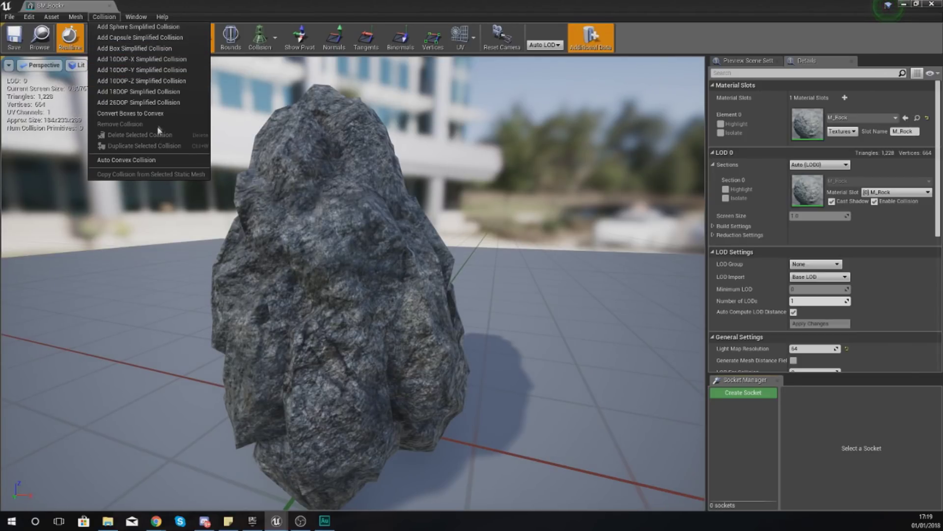
pyautogui.click(147, 103)
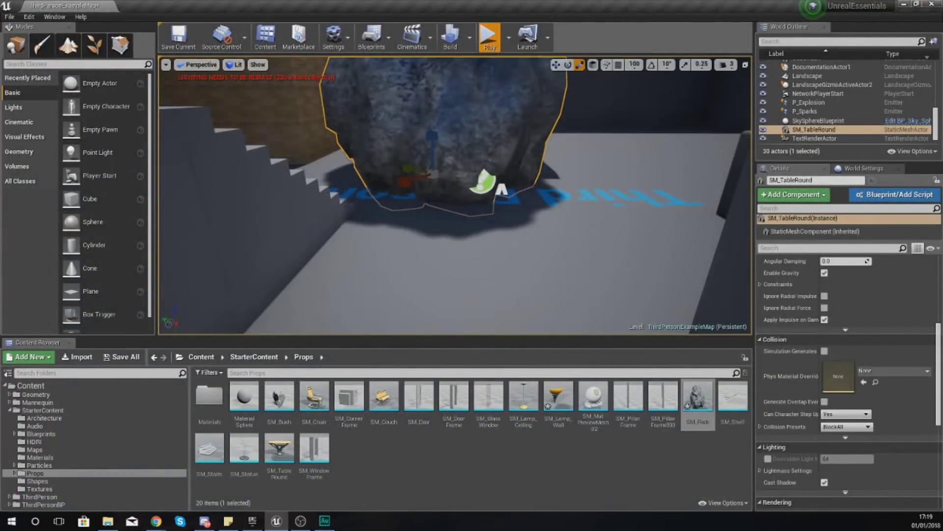
# Play-test the rock's simplified collision by running the character against and around it, and end the session.
pyautogui.click(490, 38)
pyautogui.press('w')
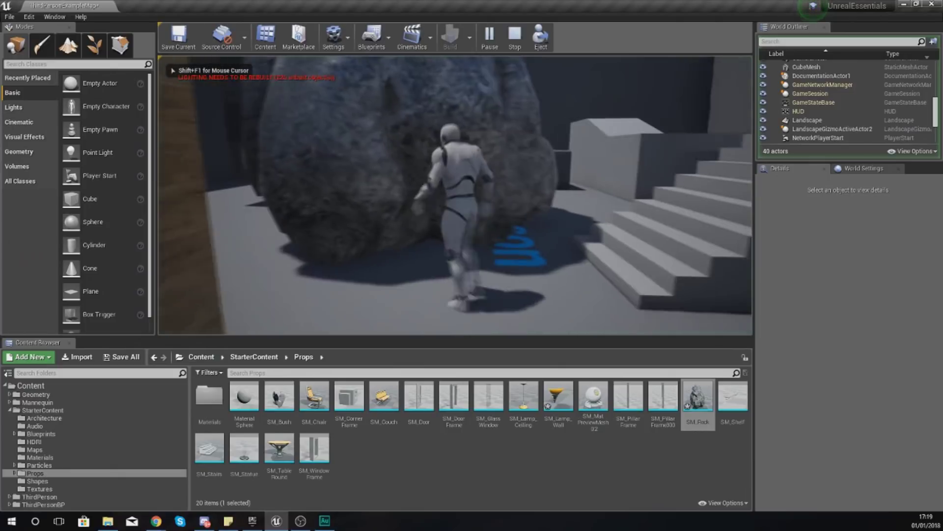
pyautogui.press('s')
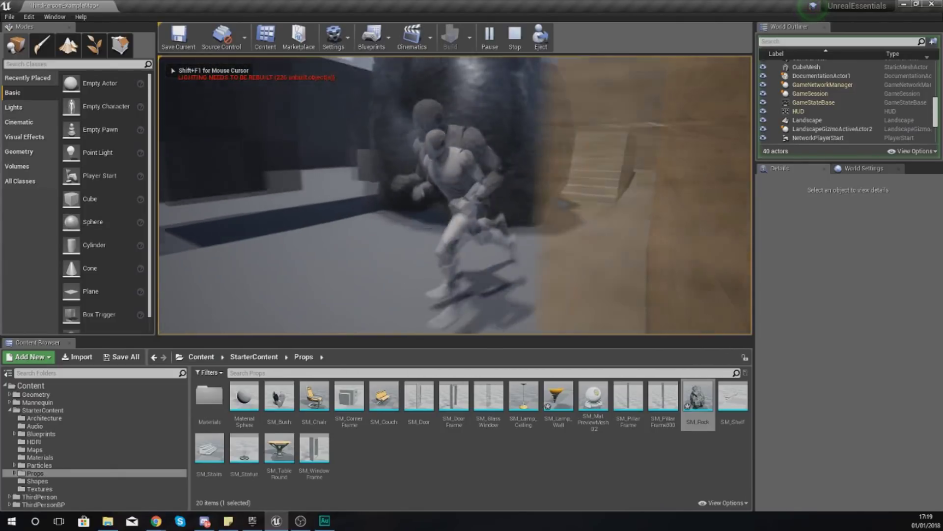
pyautogui.press('w')
pyautogui.press('a')
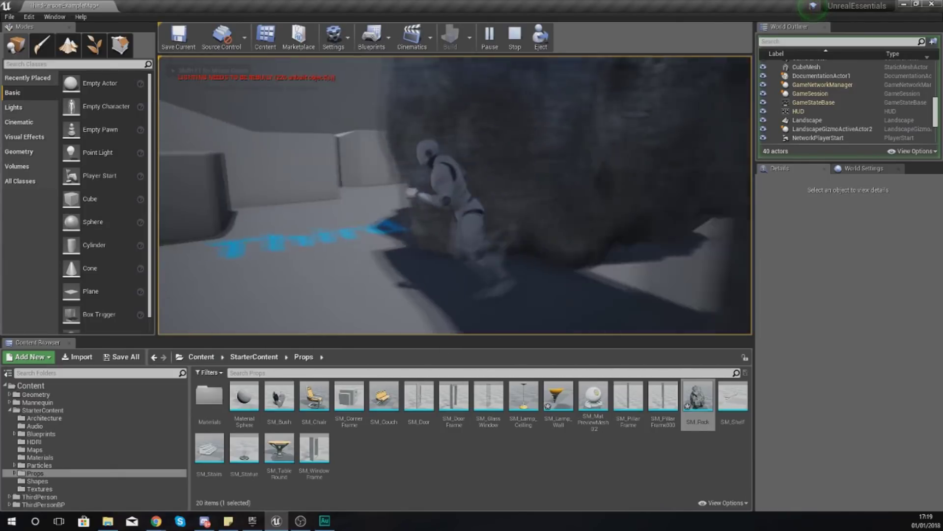
pyautogui.press('w')
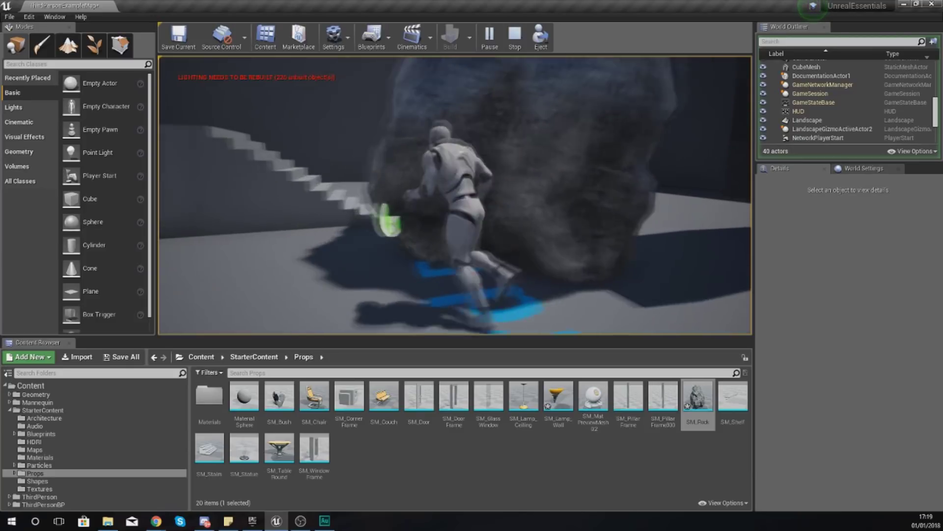
pyautogui.press('Escape')
# Change the Element 0 material of the SM_Rock asset to M_Rock_Sandstone in the mesh editor.
pyautogui.doubleClick(697, 399)
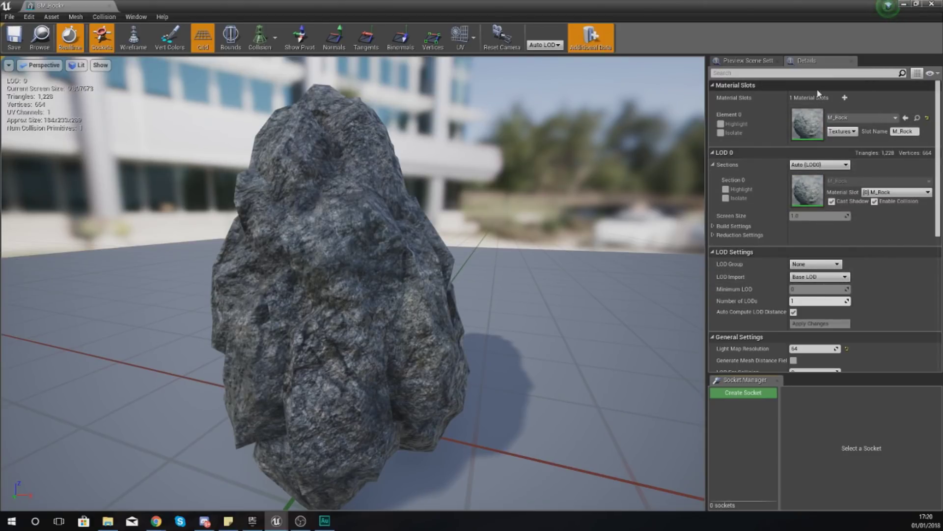
pyautogui.click(837, 120)
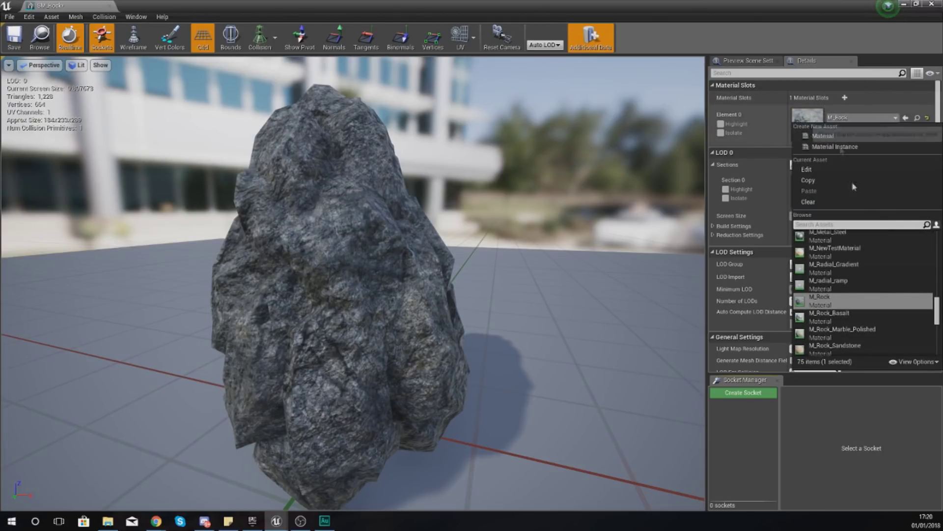
pyautogui.click(847, 346)
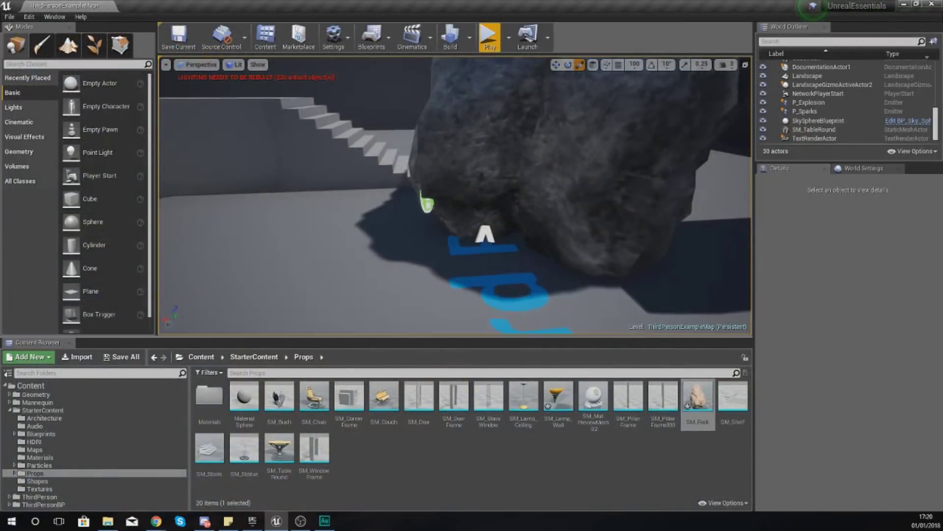
# Place two new SM_Rock instances side by side on the open floor beyond the large rock.
pyautogui.press('s')
pyautogui.moveTo(565, 212); pyautogui.dragTo(609, 216, button='right')
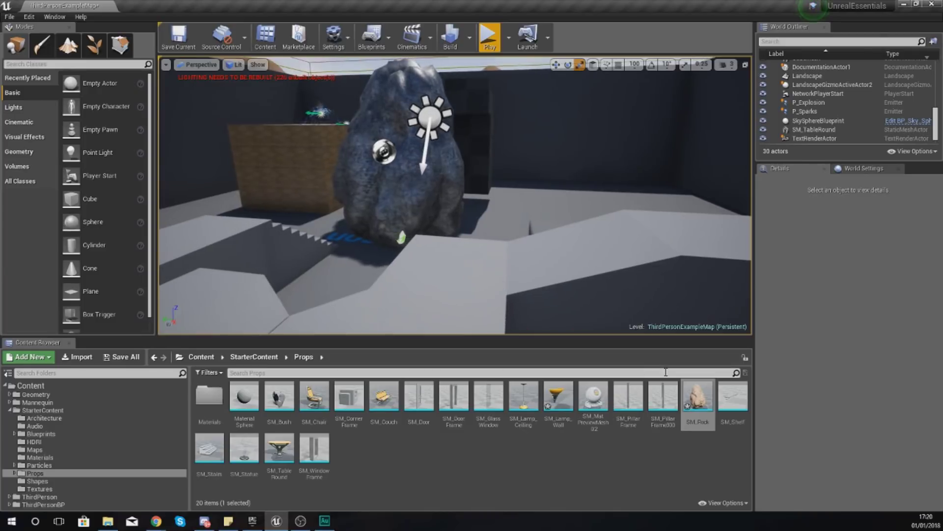
pyautogui.moveTo(698, 395); pyautogui.dragTo(546, 197)
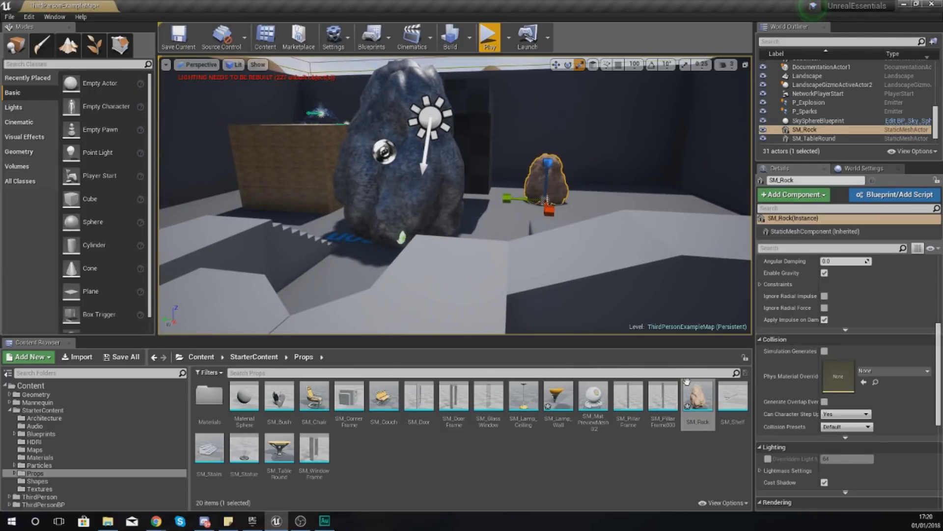
pyautogui.moveTo(694, 394); pyautogui.dragTo(612, 204)
pyautogui.press('w')
pyautogui.moveTo(612, 204); pyautogui.dragTo(575, 193, button='right')
pyautogui.press('w')
# Check the SM_Rock asset's LOD, general and collision settings, close it and select the large rock in the level.
pyautogui.doubleClick(698, 396)
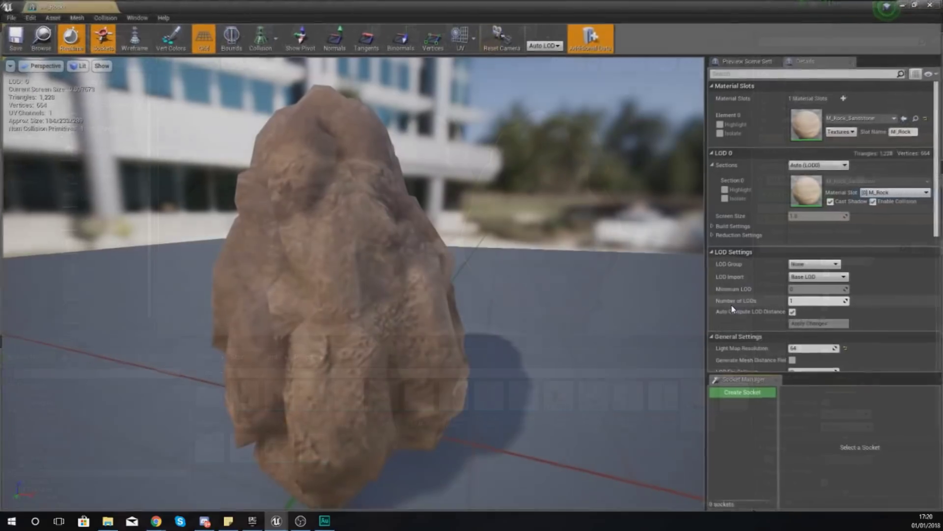
pyautogui.scroll(-3, 818, 256)
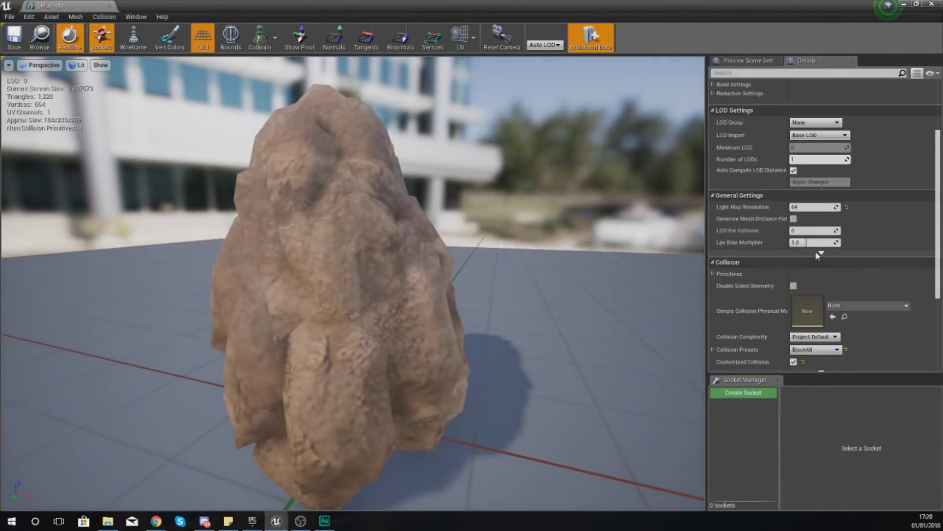
pyautogui.scroll(-2, 818, 254)
pyautogui.scroll(-2, 807, 256)
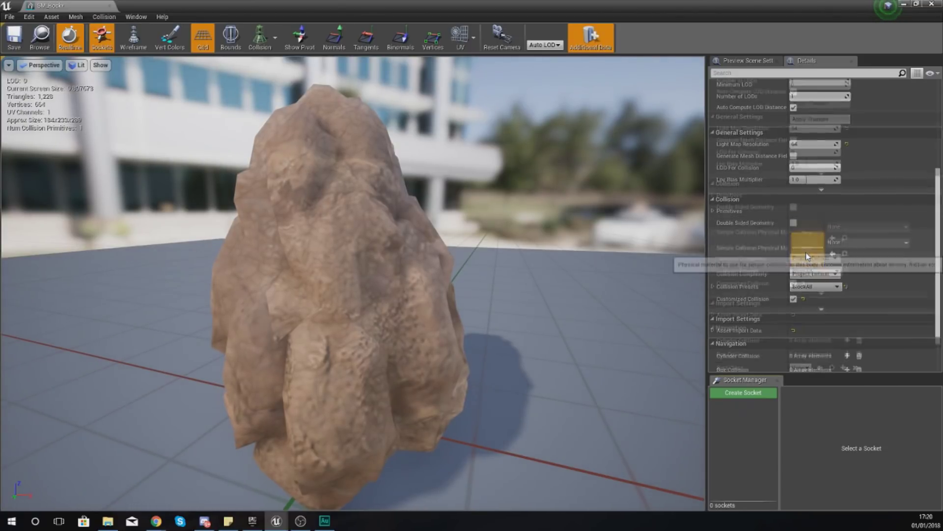
pyautogui.click(932, 4)
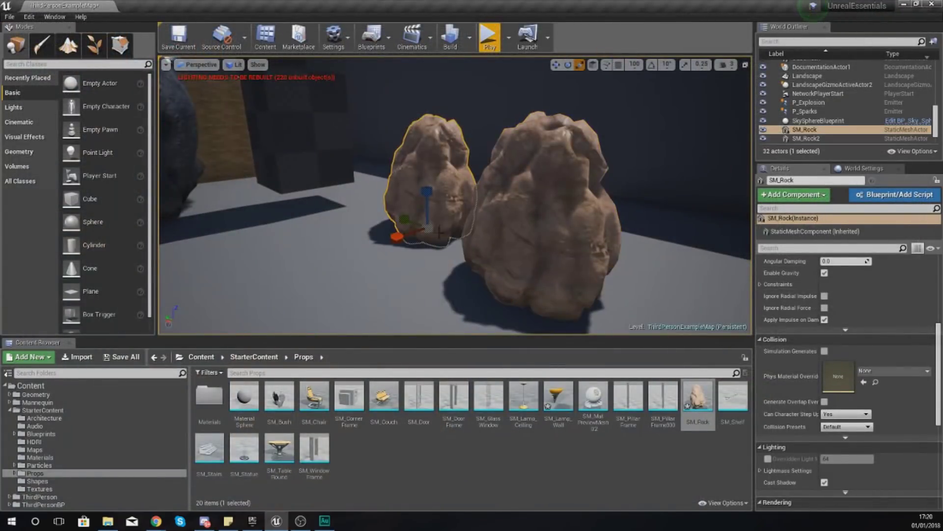
pyautogui.moveTo(441, 232); pyautogui.dragTo(358, 233, button='right')
pyautogui.click(401, 145)
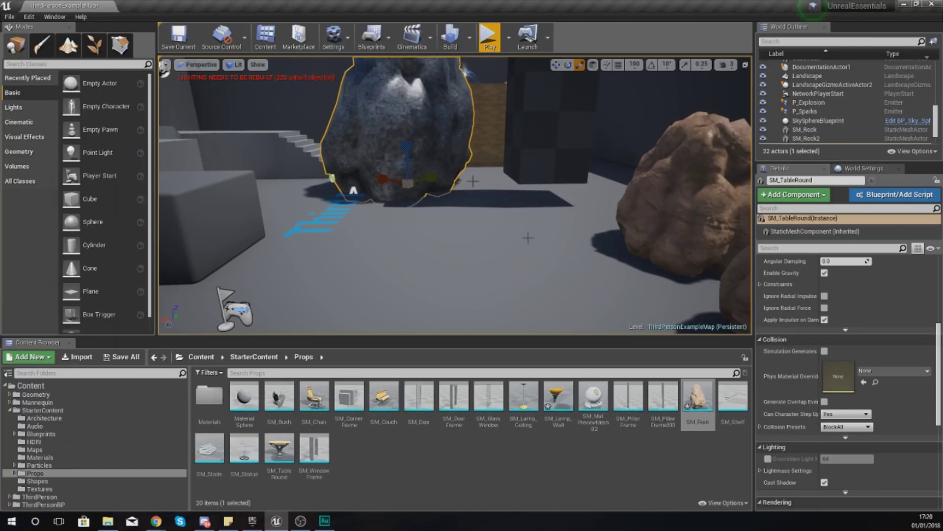
# Reopen the SM_Rock asset and examine its collision, import and navigation settings and the preview display options.
pyautogui.doubleClick(698, 395)
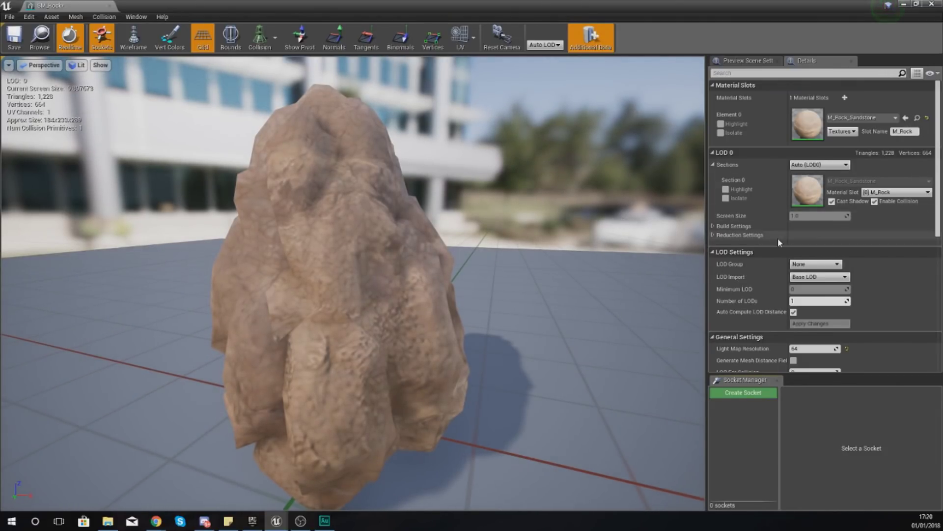
pyautogui.scroll(-5, 778, 235)
pyautogui.scroll(-3, 796, 250)
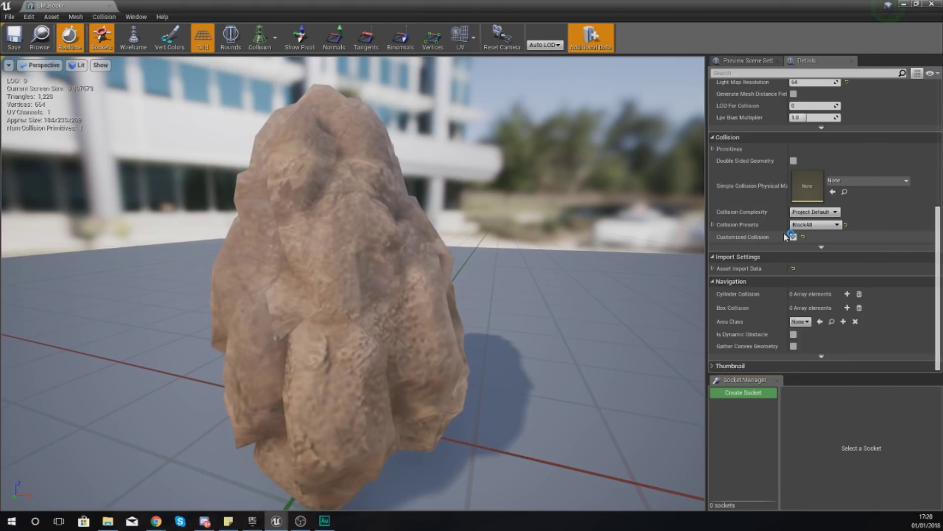
pyautogui.click(399, 86)
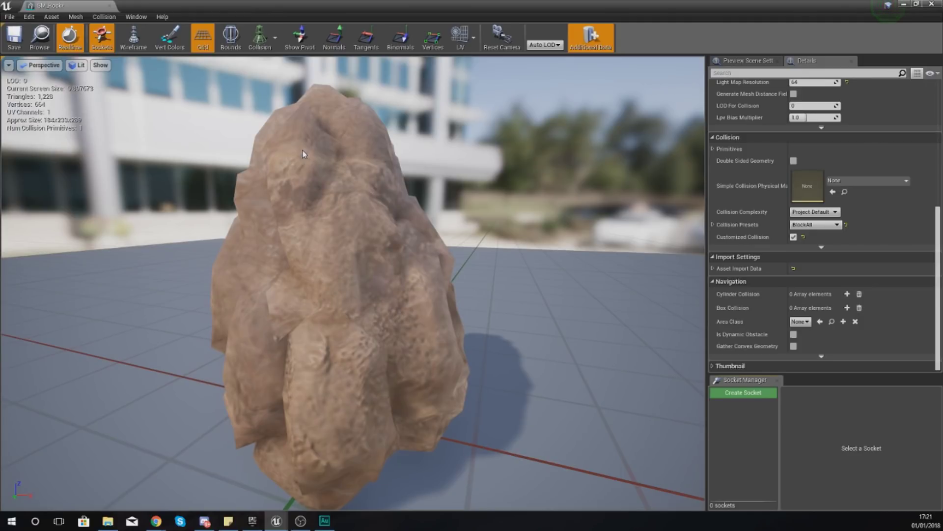
pyautogui.scroll(6, 819, 223)
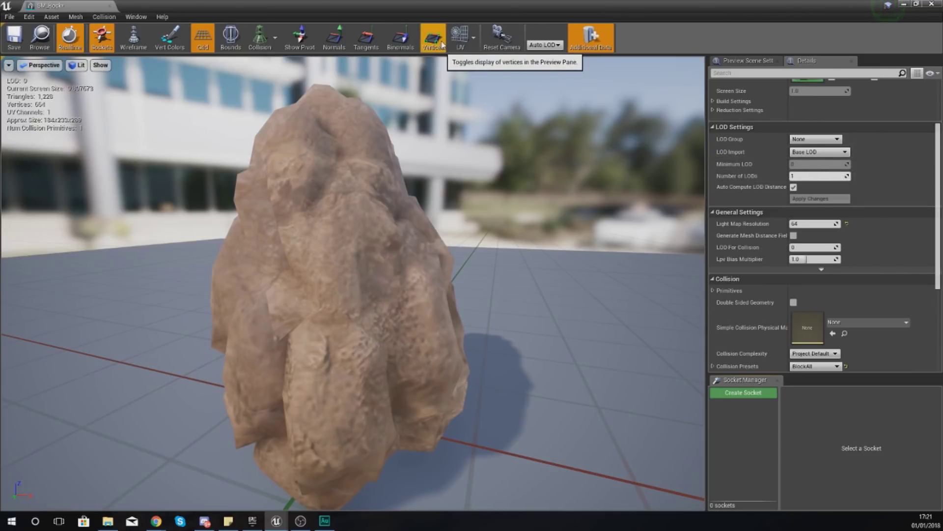
# Close the SM_Rock mesh editor and return to the level, bringing all three rocks into view.
pyautogui.click(931, 4)
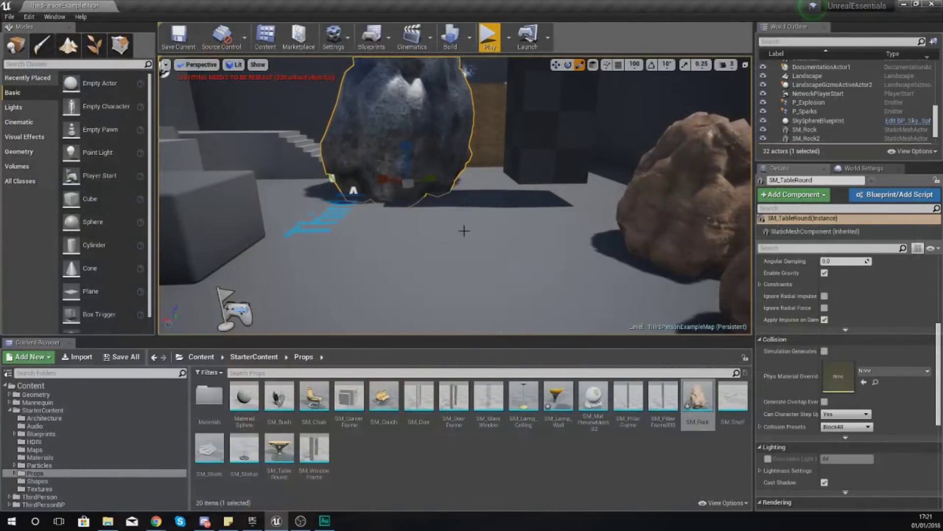
pyautogui.press('s')
pyautogui.moveTo(455, 195); pyautogui.dragTo(415, 158, button='right')
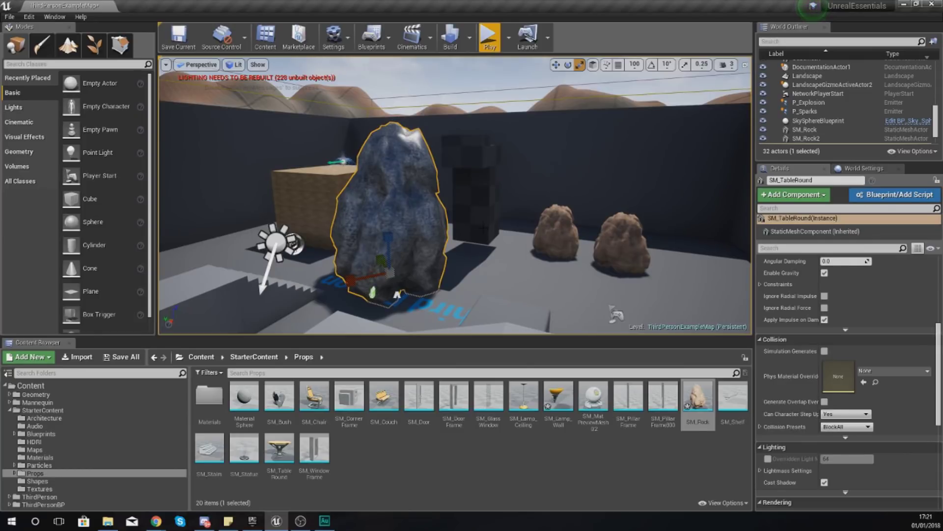
# Switch to the Epic Games Launcher and open the Marketplace home page.
pyautogui.click(251, 522)
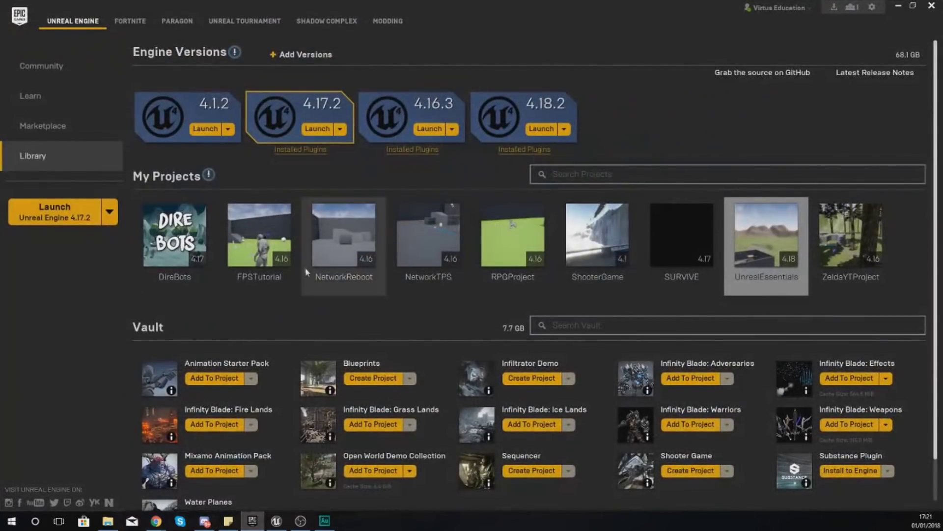
pyautogui.click(89, 135)
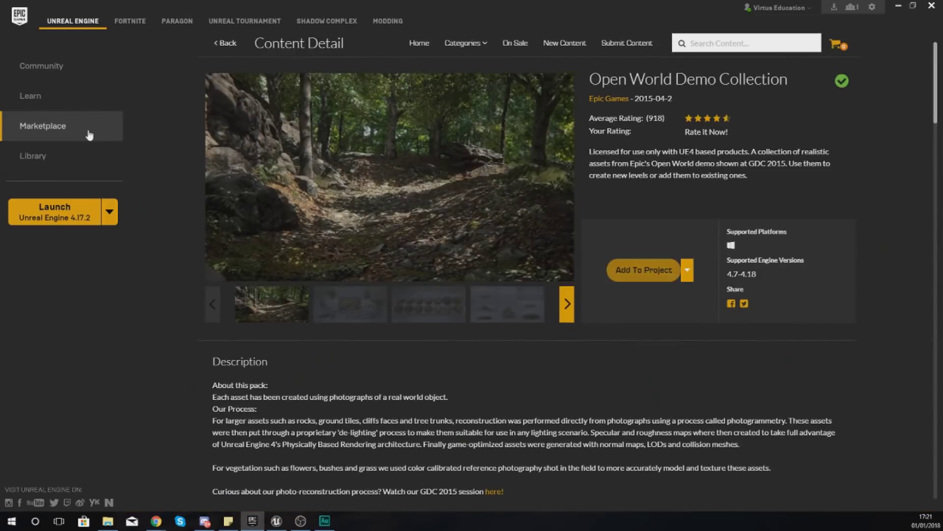
pyautogui.click(226, 43)
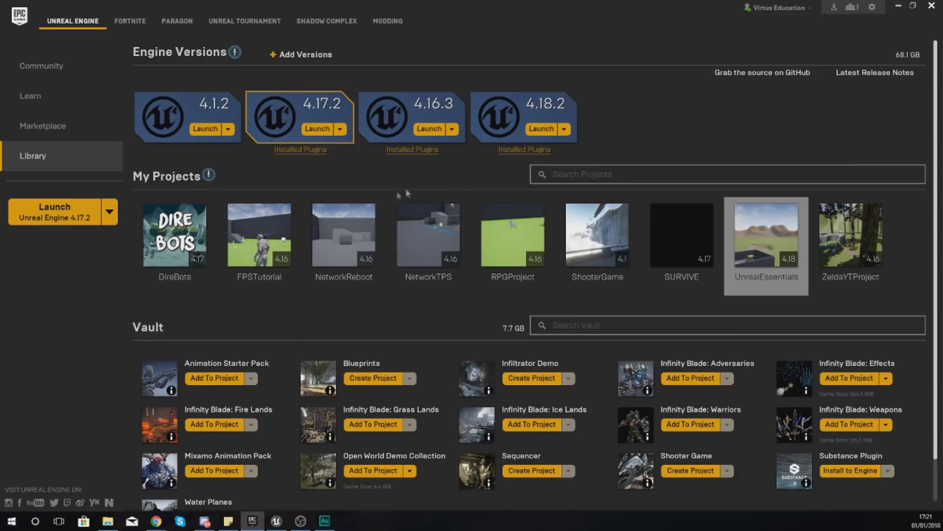
pyautogui.click(58, 137)
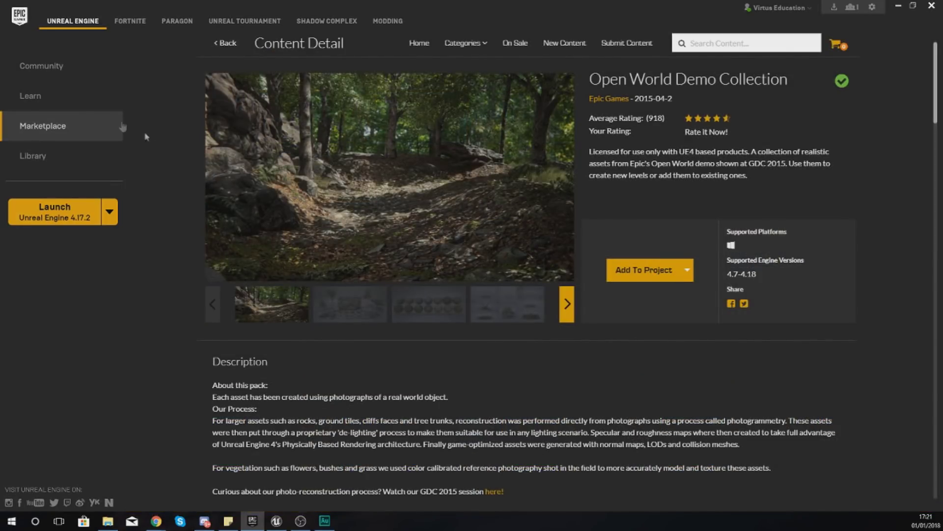
pyautogui.click(418, 47)
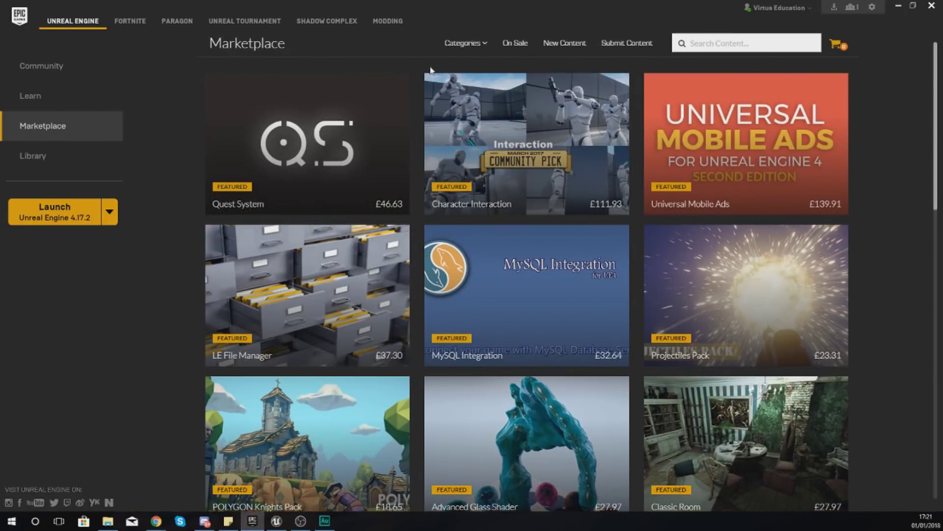
# Search the Marketplace for "open world demo" and open the Open World Demo Collection's detail page.
pyautogui.scroll(-1, 347, 322)
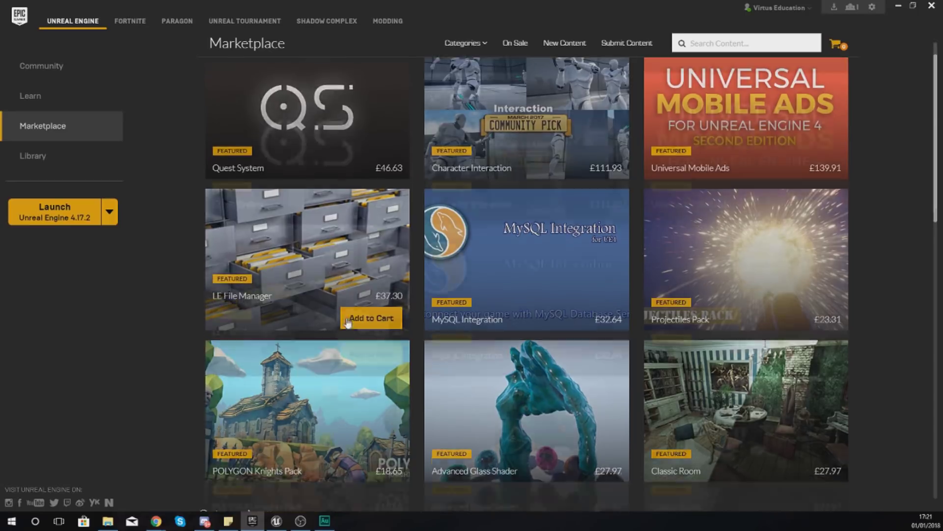
pyautogui.scroll(-2, 348, 322)
pyautogui.scroll(-3, 517, 227)
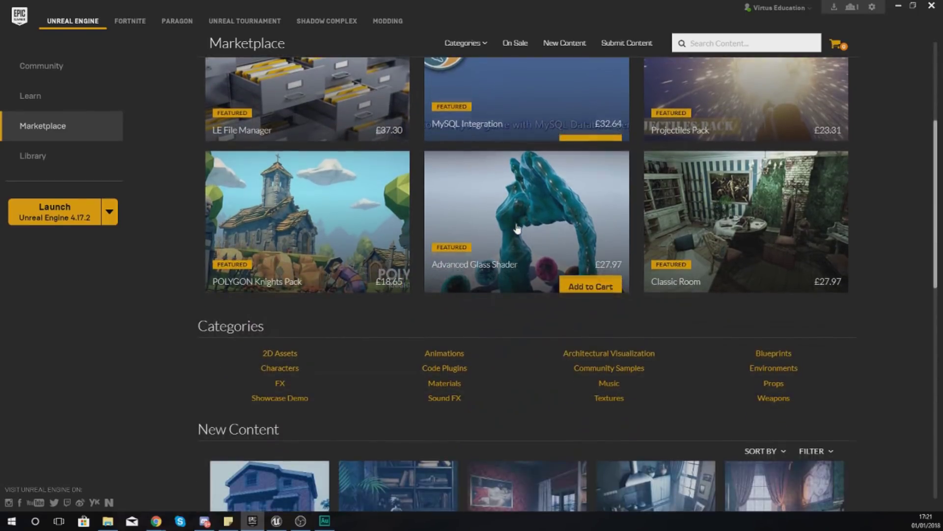
pyautogui.scroll(-5, 516, 227)
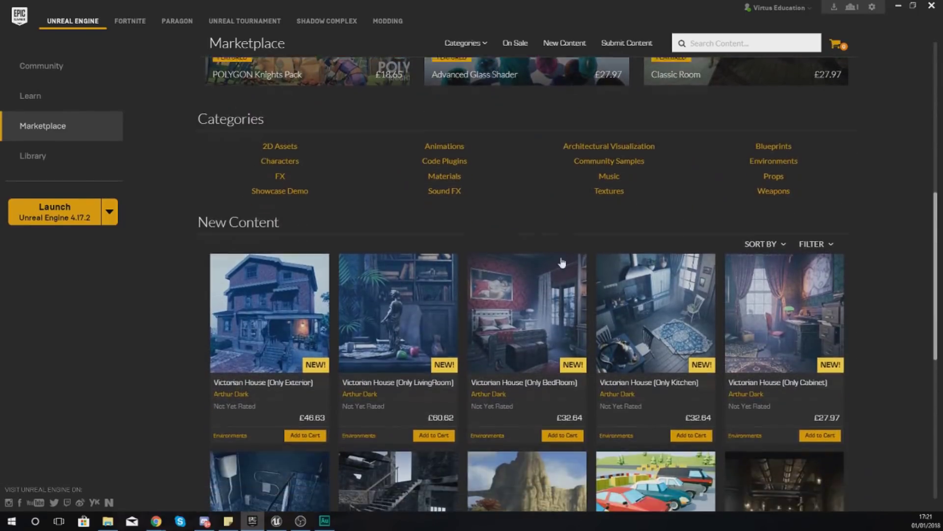
pyautogui.scroll(-7, 562, 263)
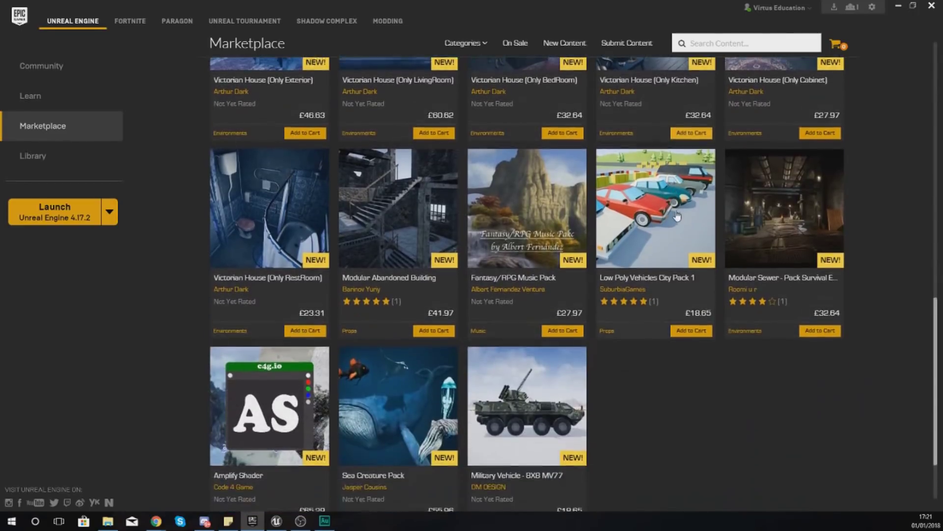
pyautogui.write('open world demo')
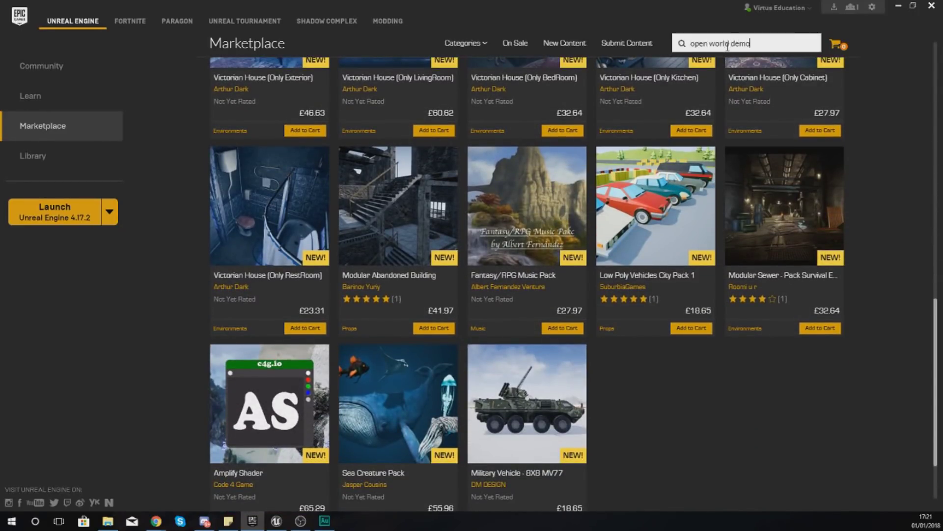
pyautogui.press('Return')
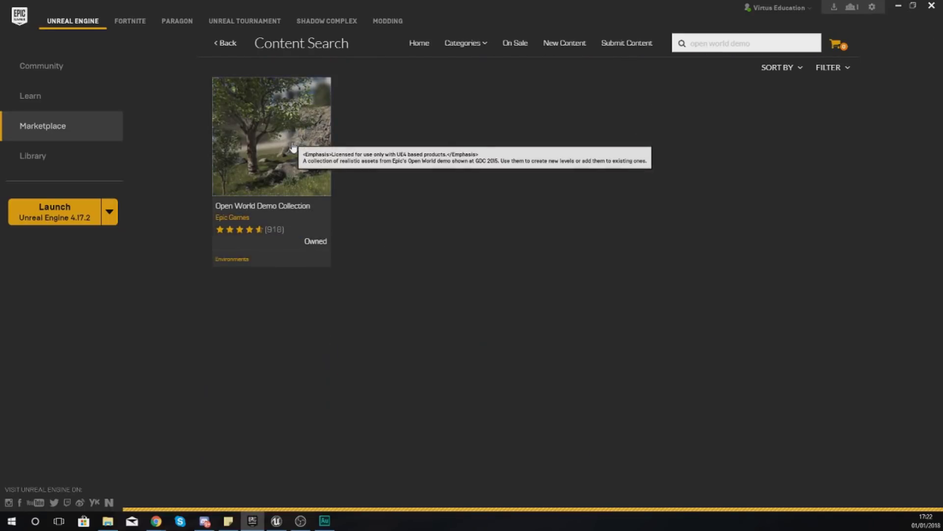
pyautogui.click(293, 146)
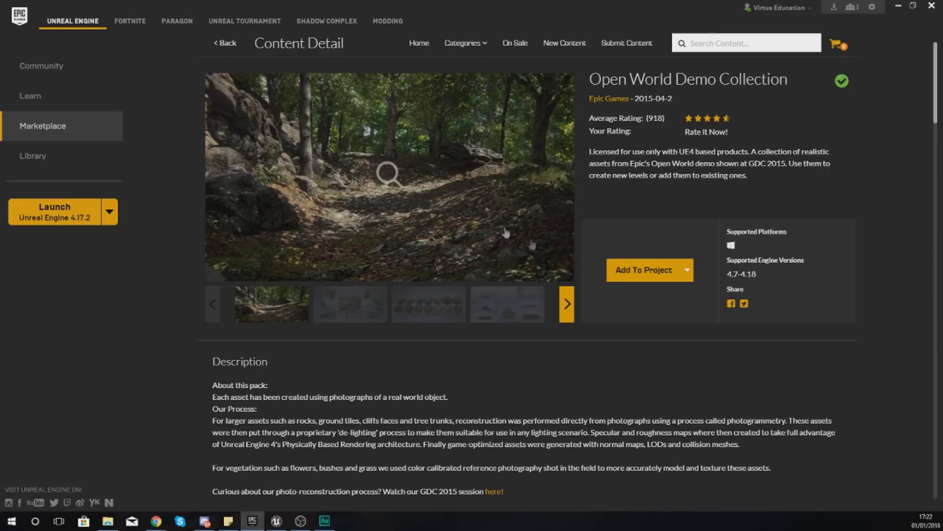
# Add the Open World Demo Collection to the UnrealEssentials project and switch back to the Unreal Editor.
pyautogui.click(634, 275)
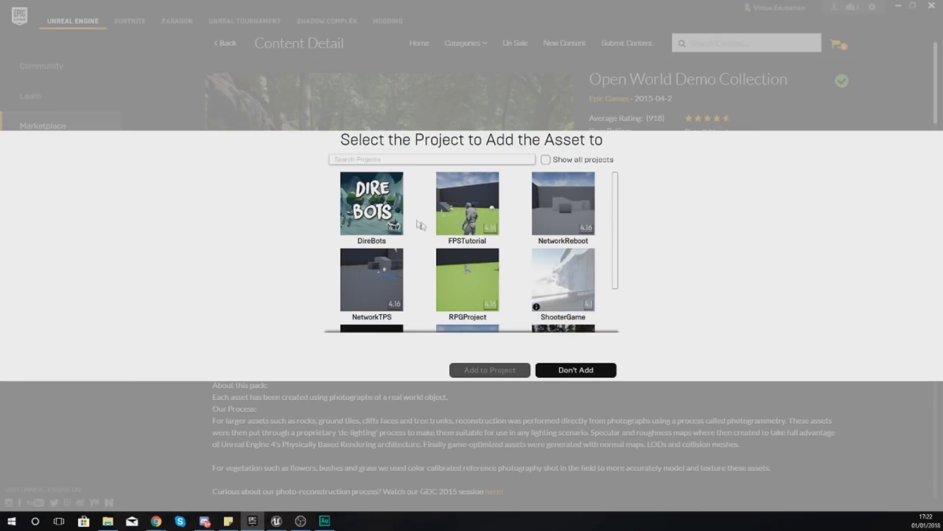
pyautogui.moveTo(613, 234); pyautogui.dragTo(613, 295)
pyautogui.click(470, 302)
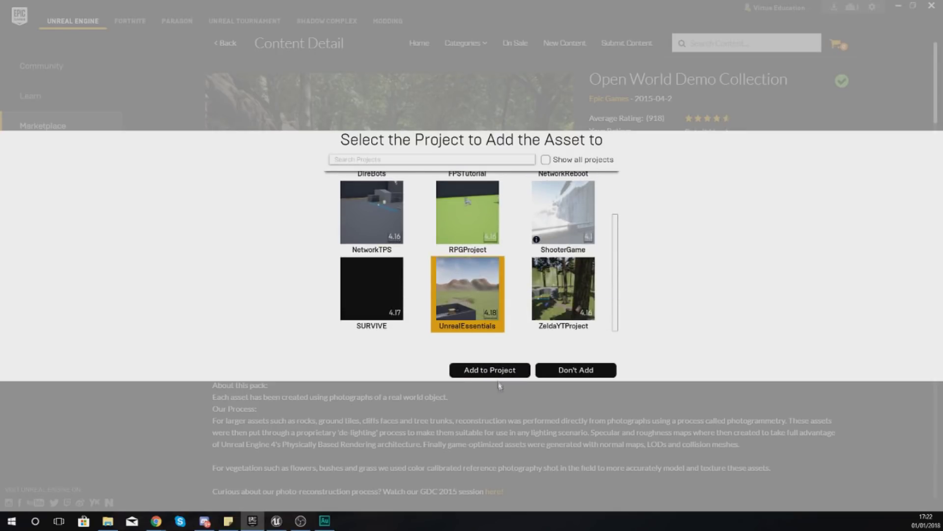
pyautogui.click(491, 370)
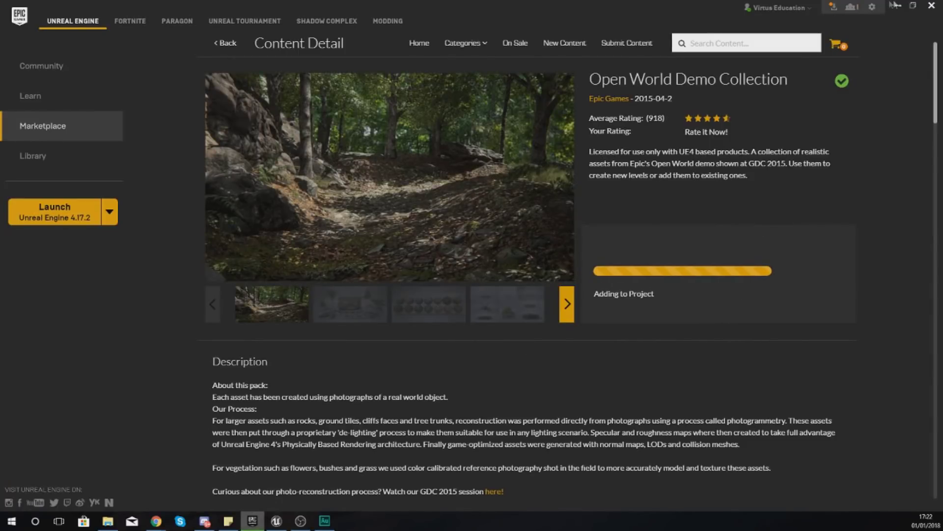
pyautogui.click(899, 6)
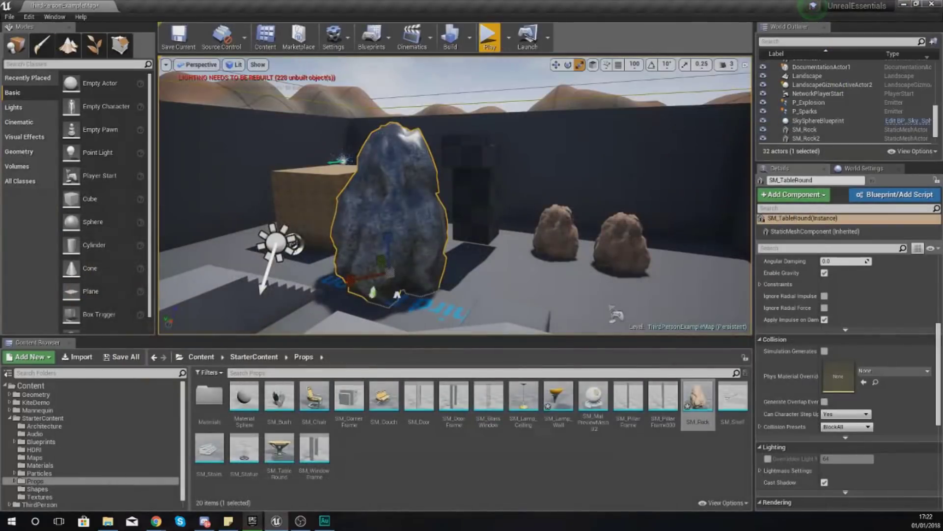
# Collapse the StarterContent folder, open the KiteDemo content folder and view the walled level area from above.
pyautogui.click(10, 418)
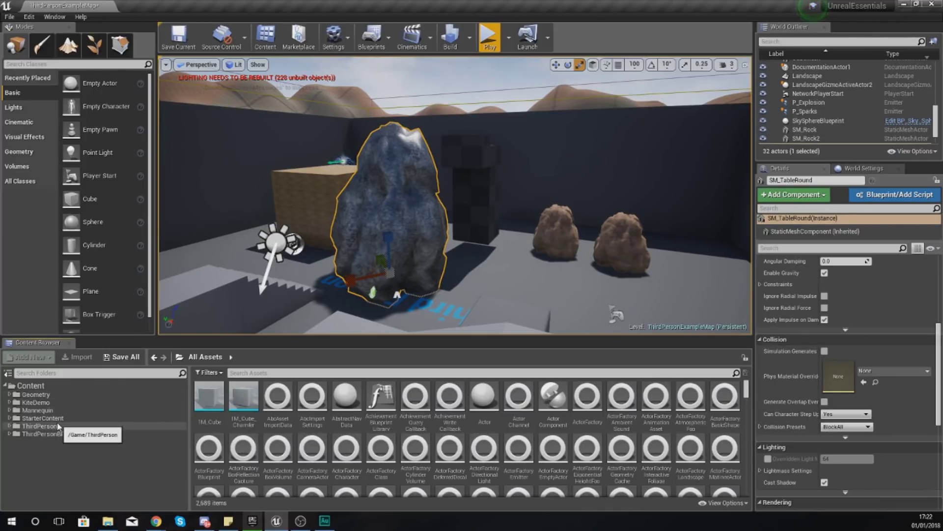
pyautogui.click(62, 403)
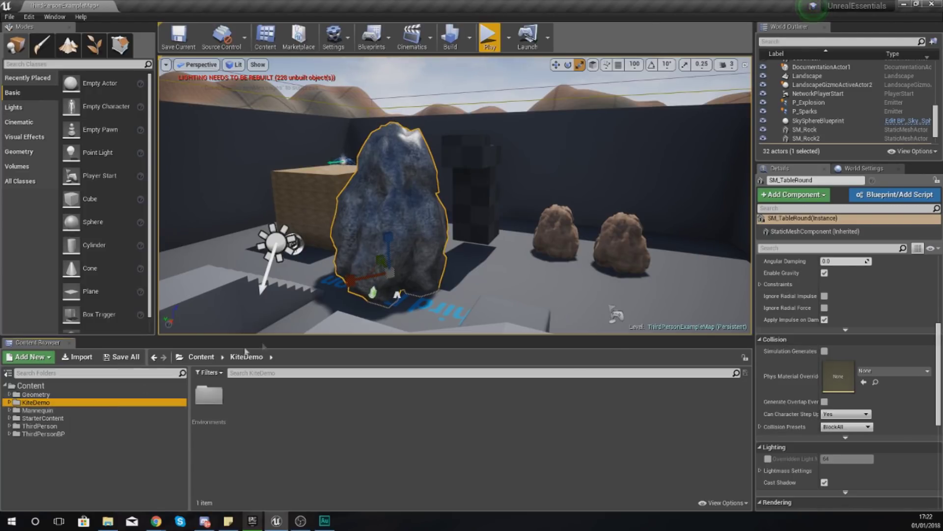
pyautogui.moveTo(315, 290); pyautogui.dragTo(457, 201, button='right')
pyautogui.moveTo(285, 228); pyautogui.dragTo(280, 227, button='right')
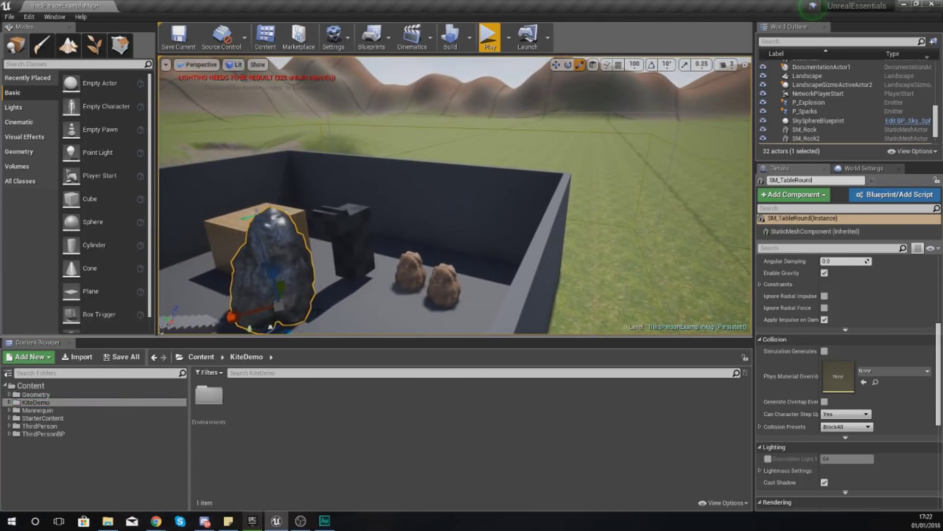